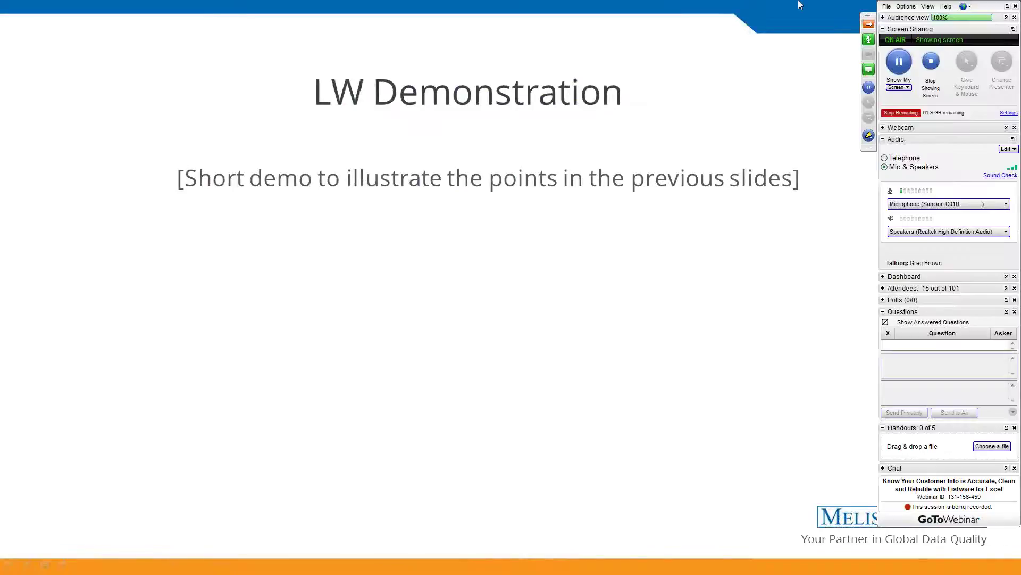
Exit the slideshow and return to editing the 'LW Excel I final' deck on slide 18
key("Escape")
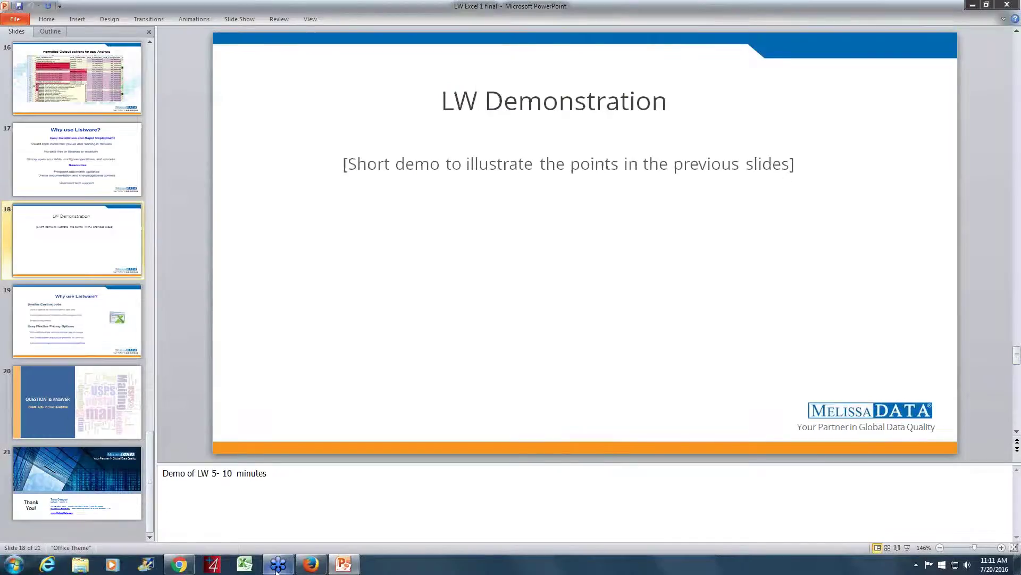
Close the PowerPoint window and bring up the Listware product page in Firefox
right_click(344, 564)
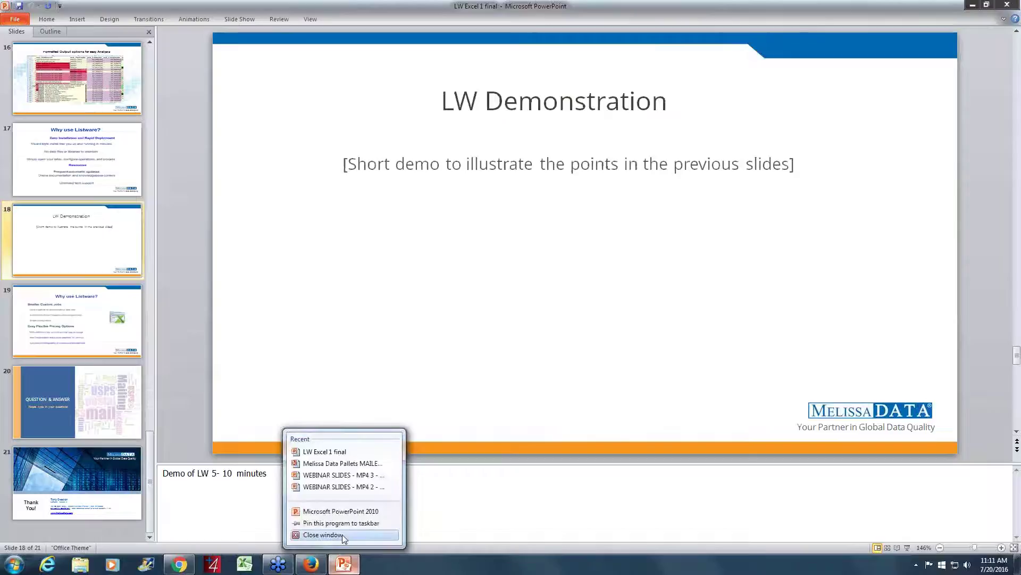
left_click(343, 534)
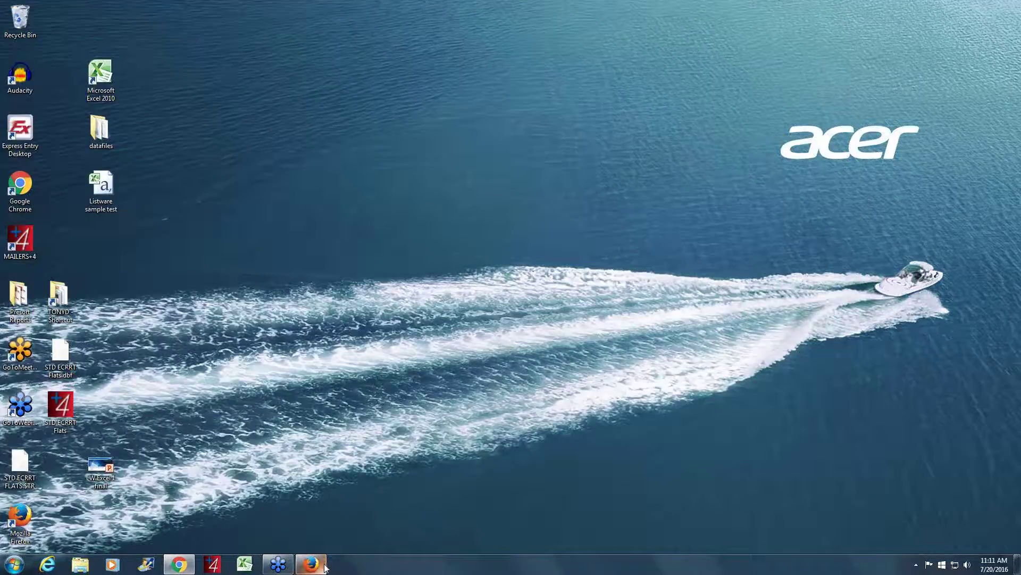
left_click(325, 567)
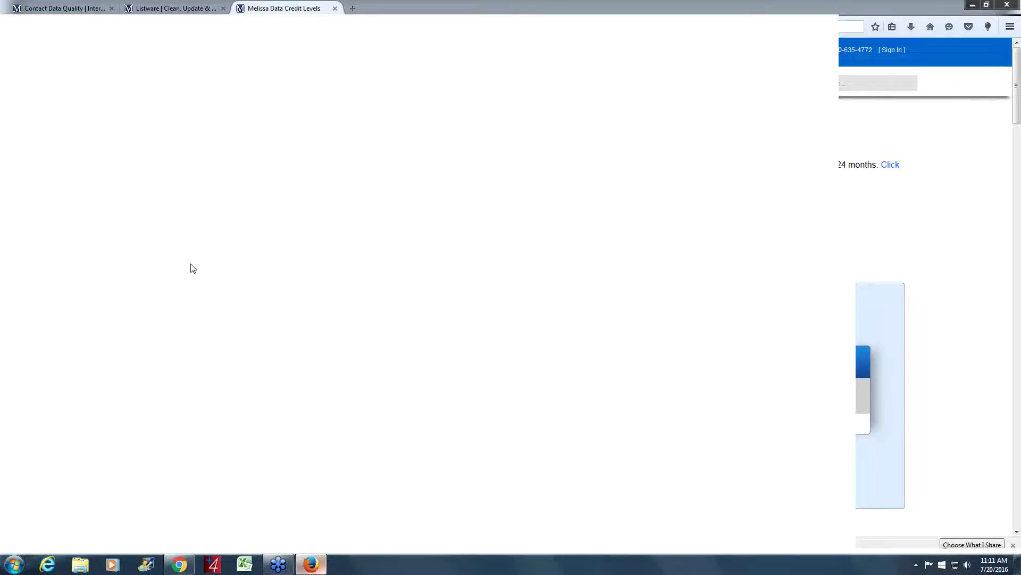
left_click(63, 8)
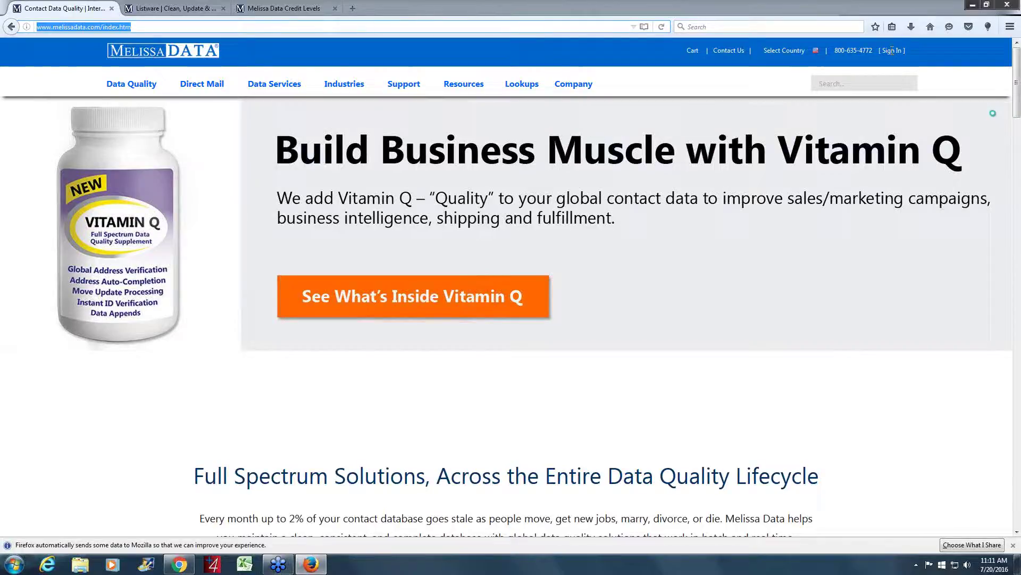
left_click(159, 10)
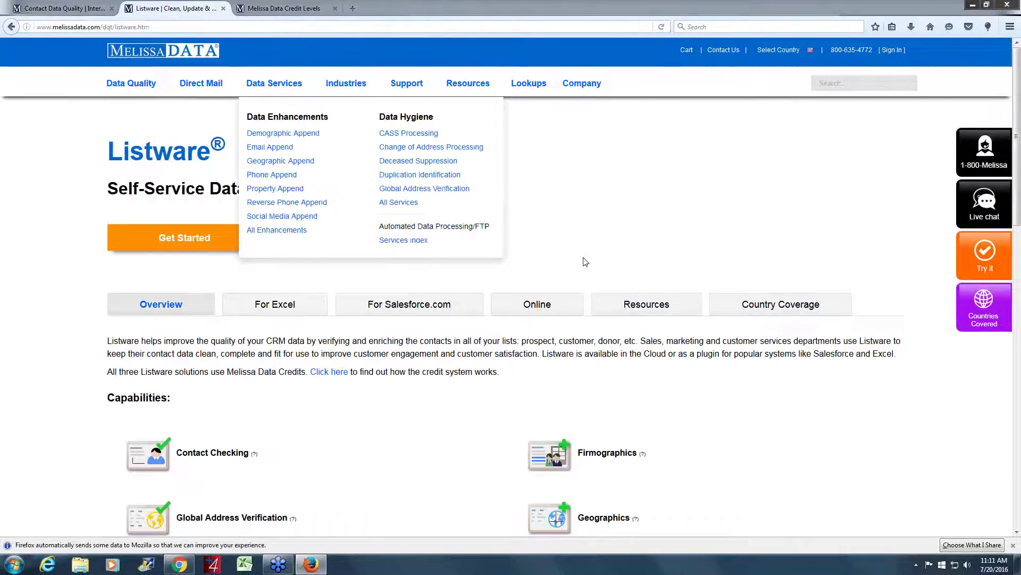
Show the Listware For Excel section down to its Download, Activate and Buy steps
left_click(271, 307)
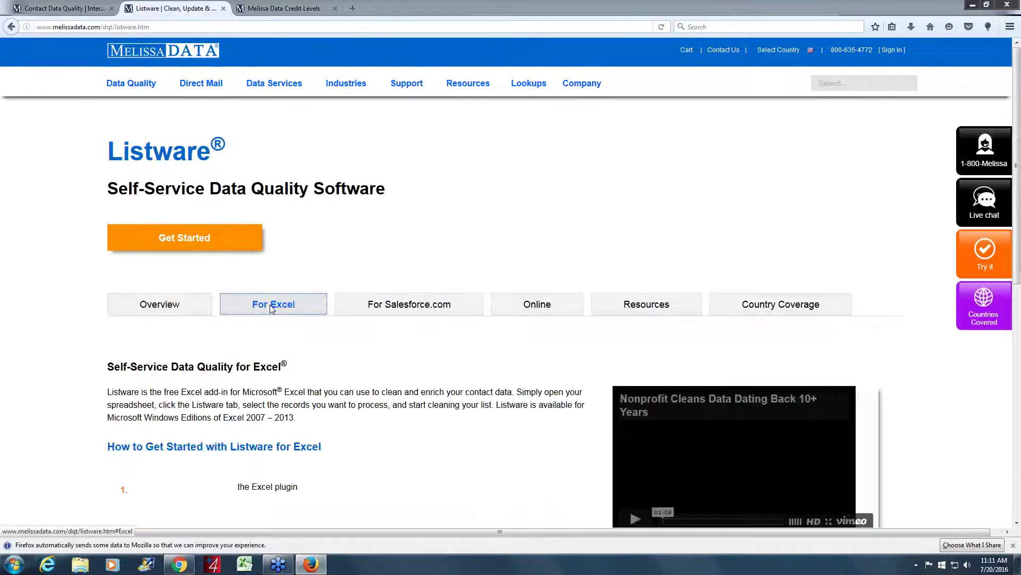
scroll(356, 459, "down", 1)
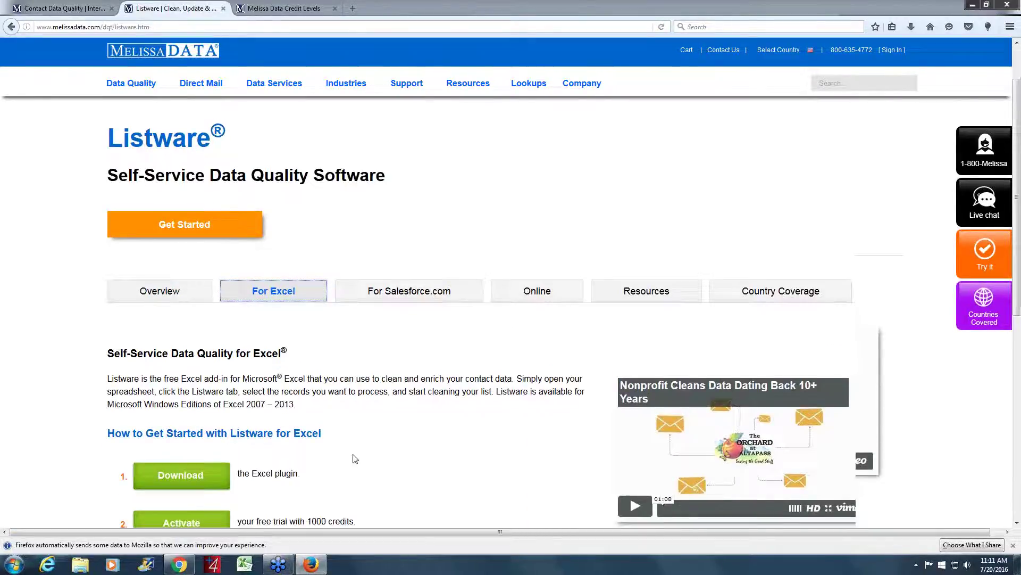
scroll(354, 456, "down", 3)
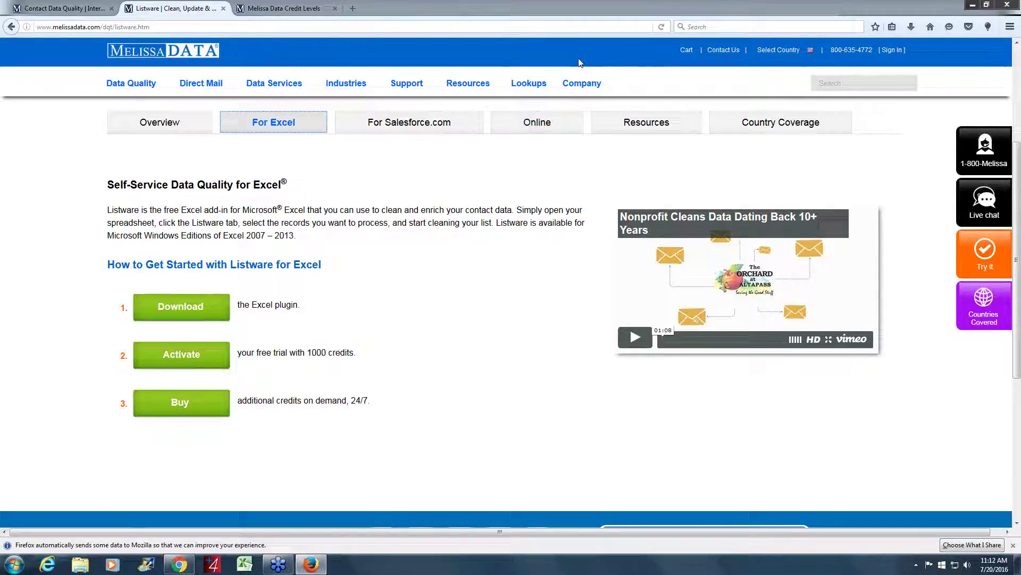
Open the Melissa Data Credit Levels page, highlight the Auto-Refill text, then minimize Firefox
left_click(285, 7)
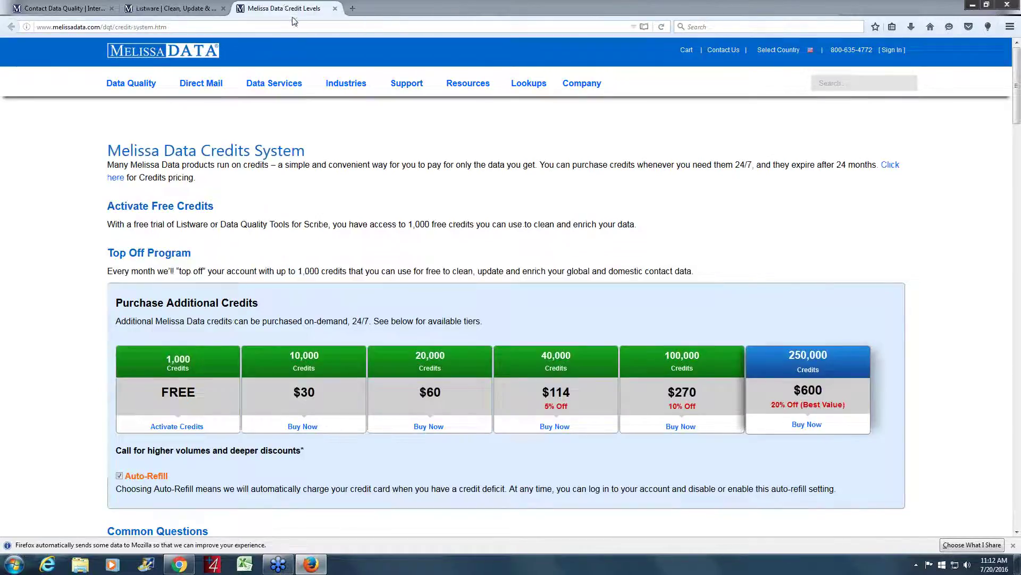
mouse_move(328, 179)
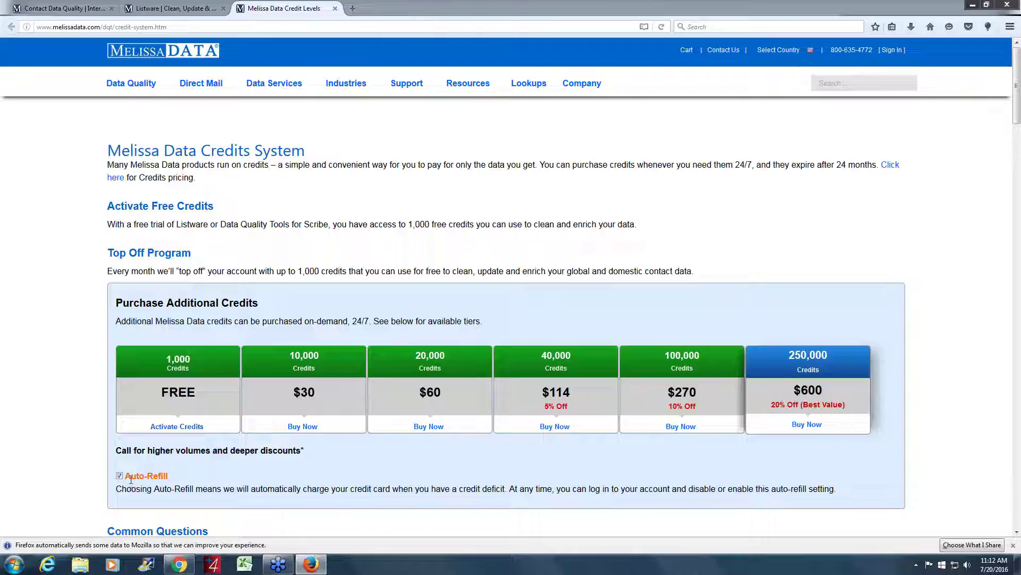
left_click_drag(131, 478, 184, 479)
left_click(184, 479)
mouse_move(314, 568)
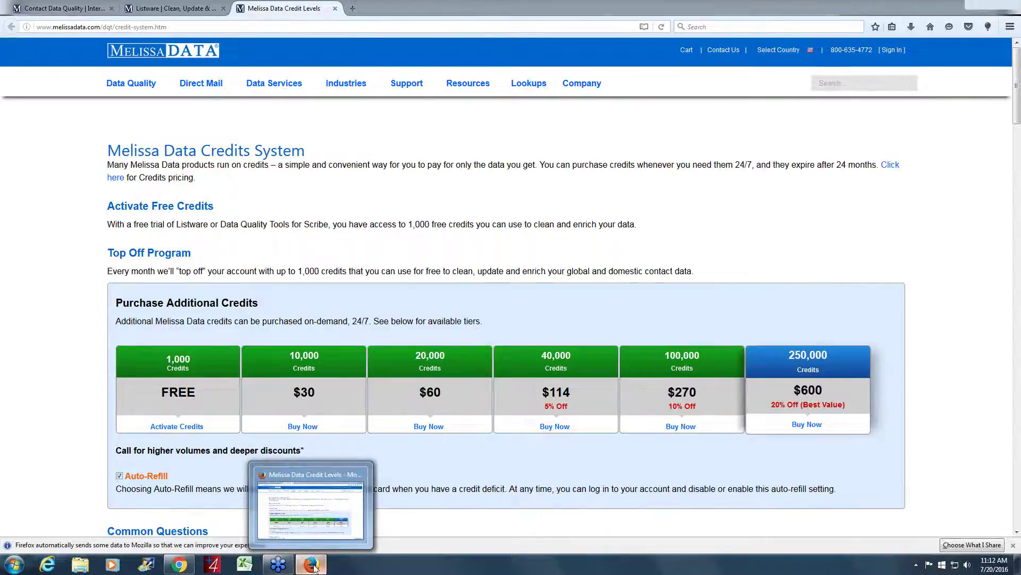
left_click(314, 567)
Launch Excel and start Listware US & Canada Check & Verify, advancing to Processing Range
left_click(241, 564)
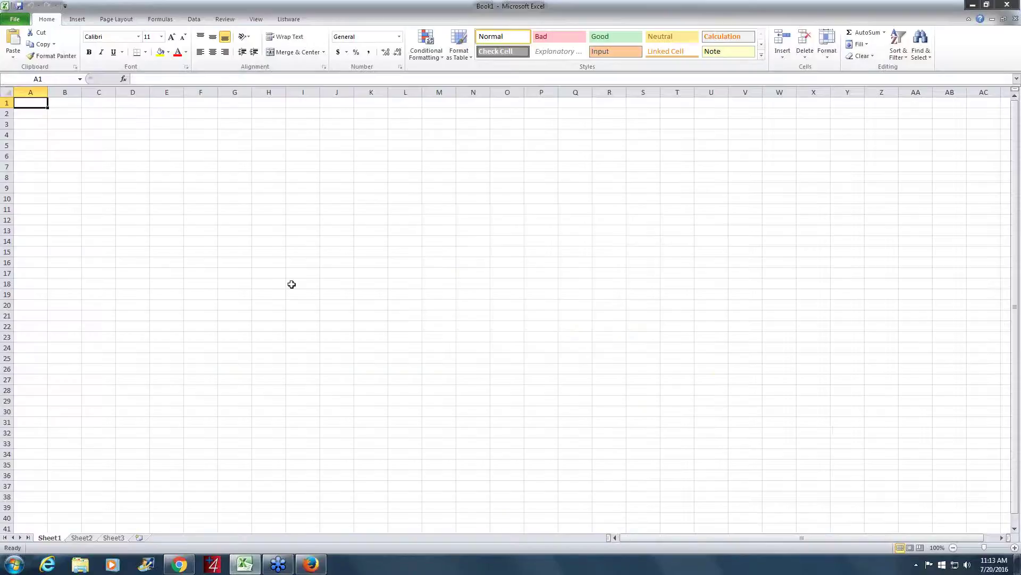
left_click(286, 19)
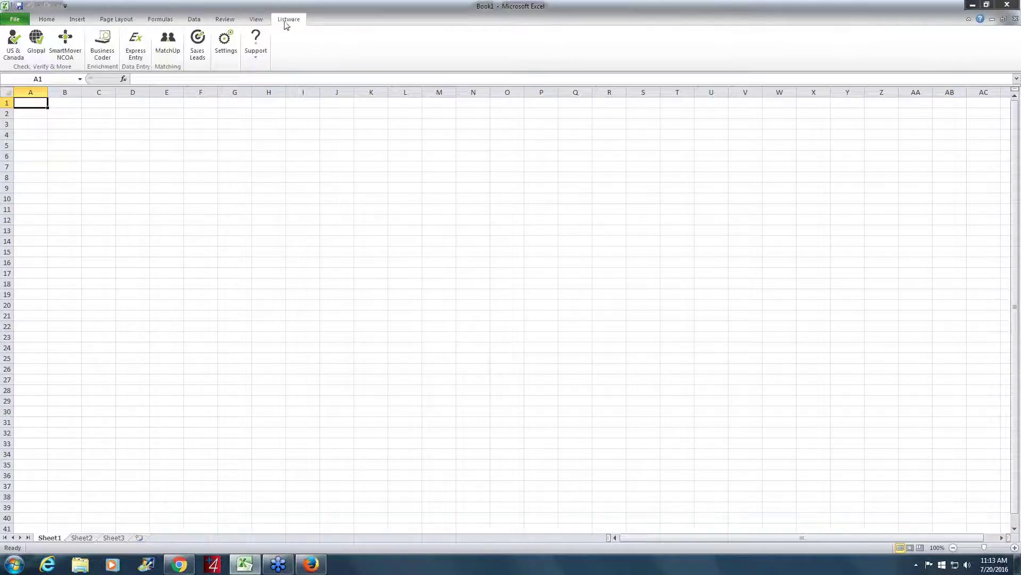
left_click(15, 54)
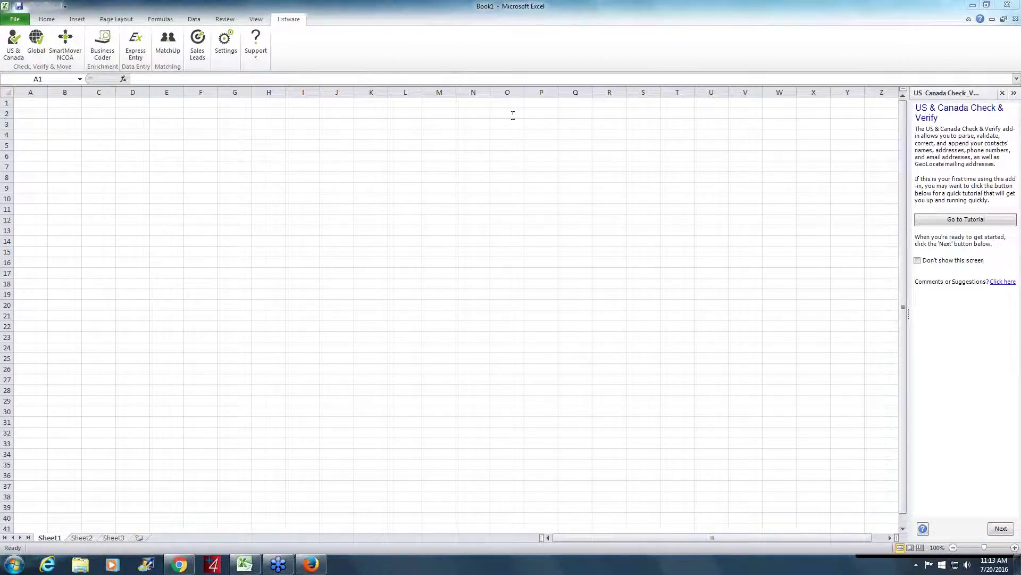
left_click(952, 96)
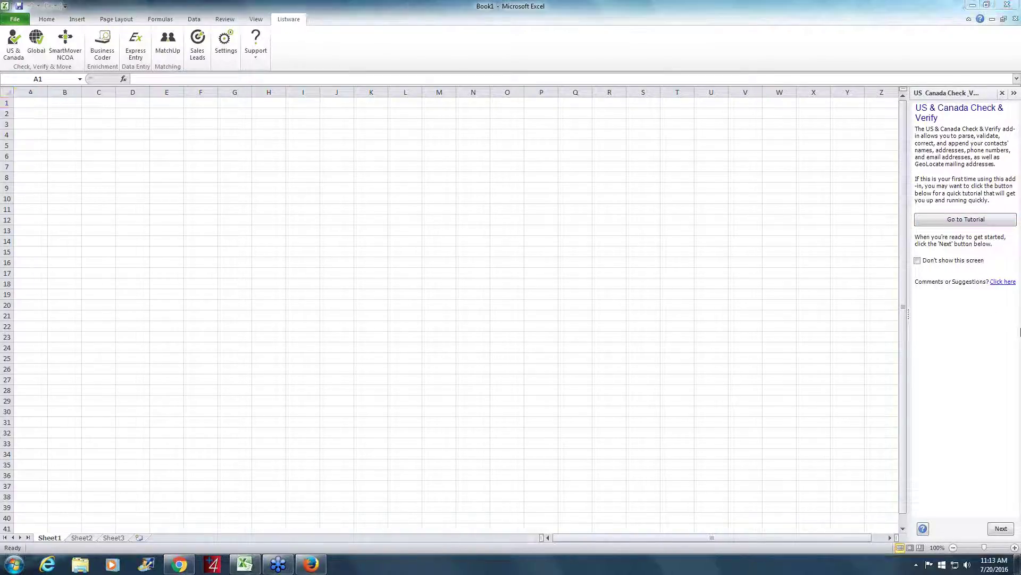
left_click(1006, 530)
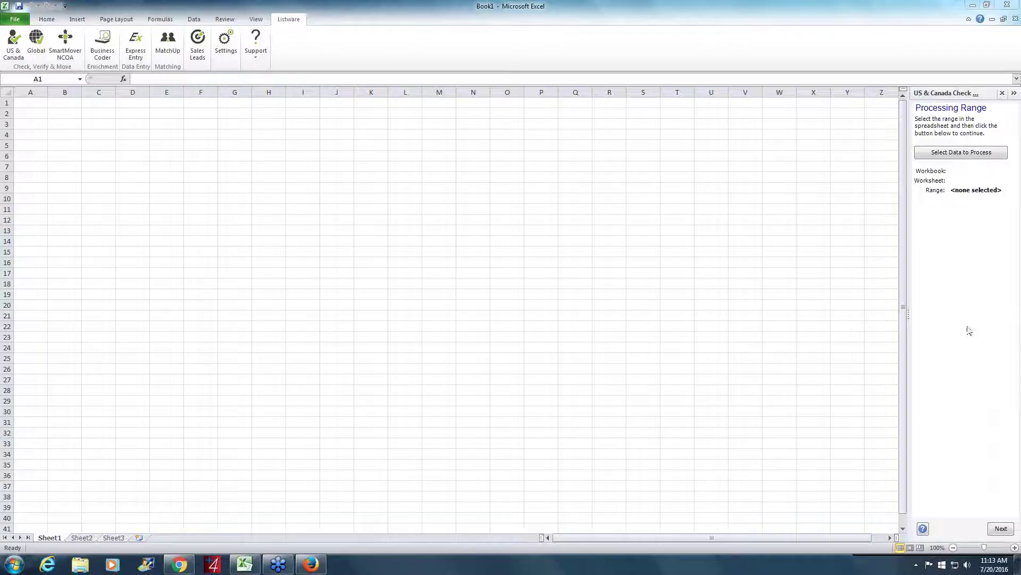
Open the 'Listware sample test' workbook and AutoFit the column widths of its contact data
left_click(15, 20)
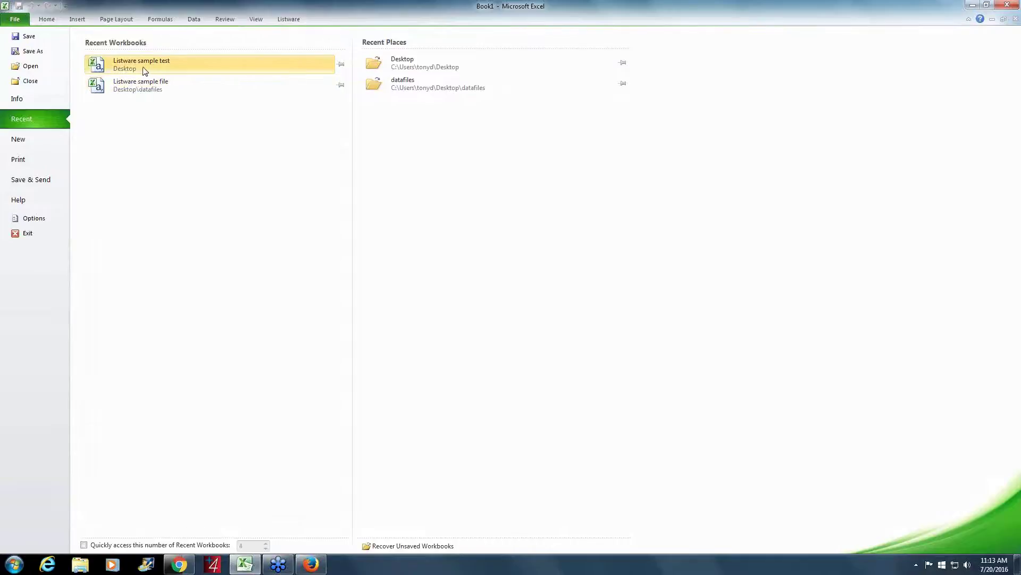
left_click(145, 71)
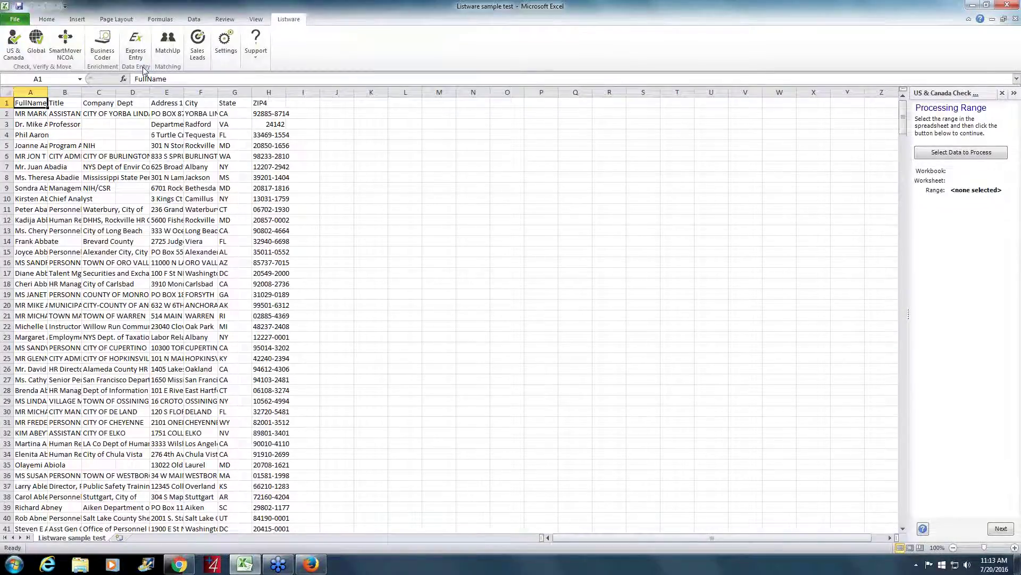
key("ctrl+shift+End")
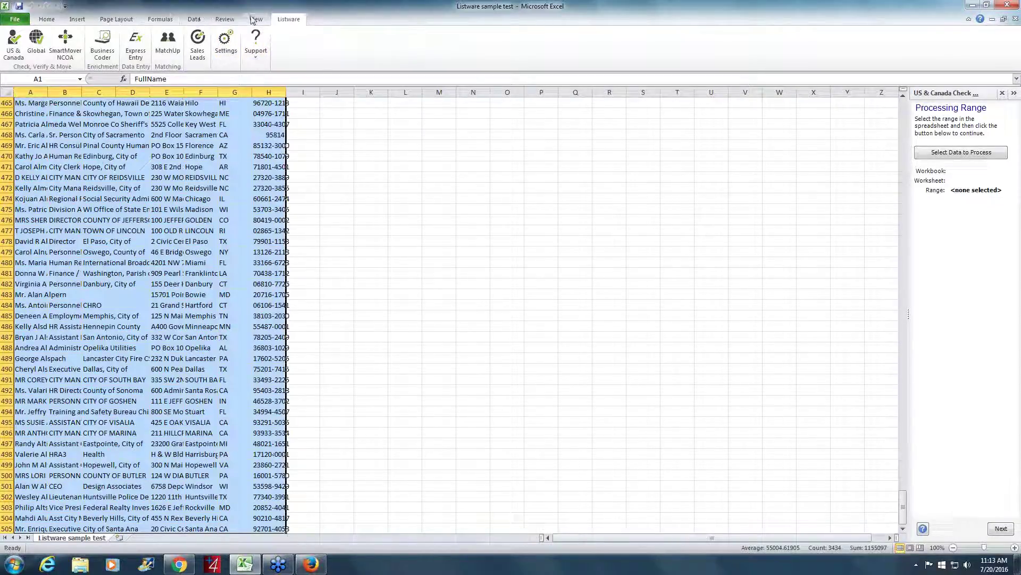
right_click(262, 115)
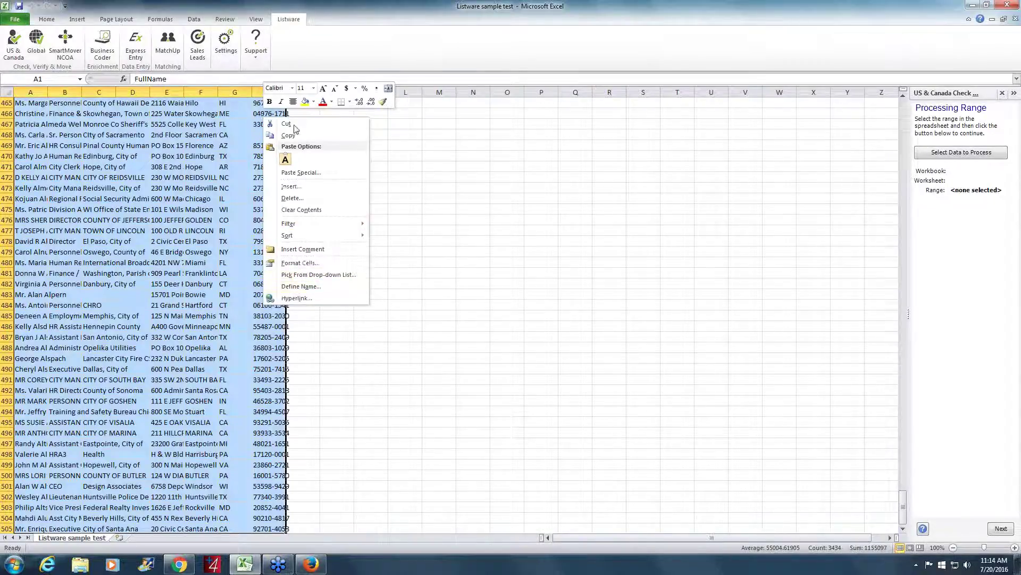
left_click(255, 19)
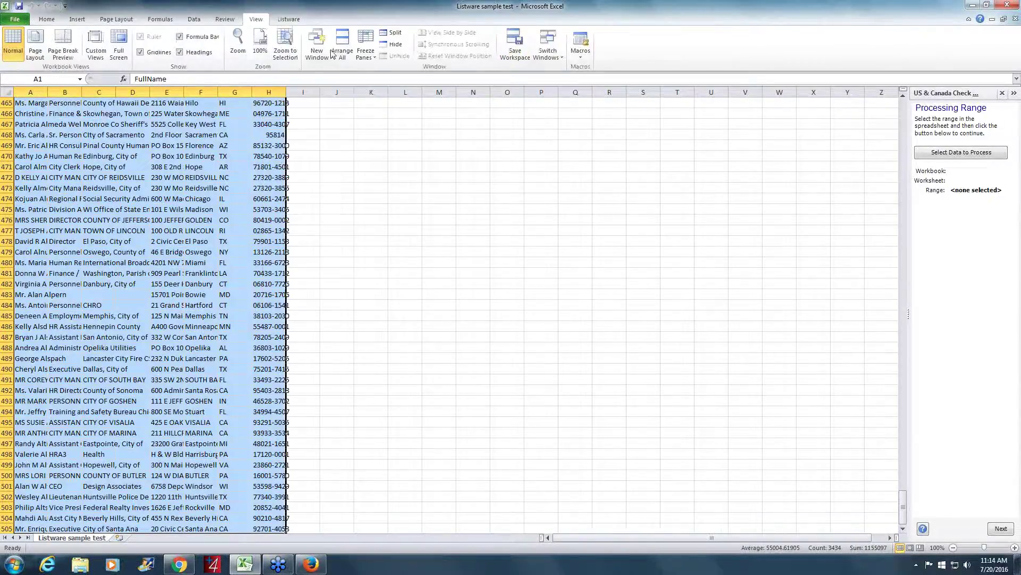
left_click(47, 19)
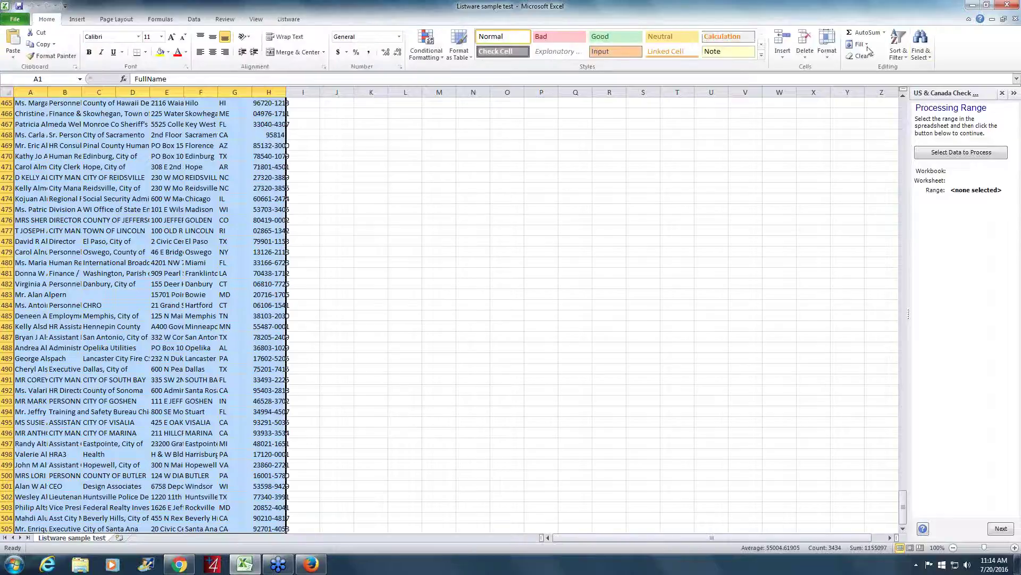
left_click(827, 45)
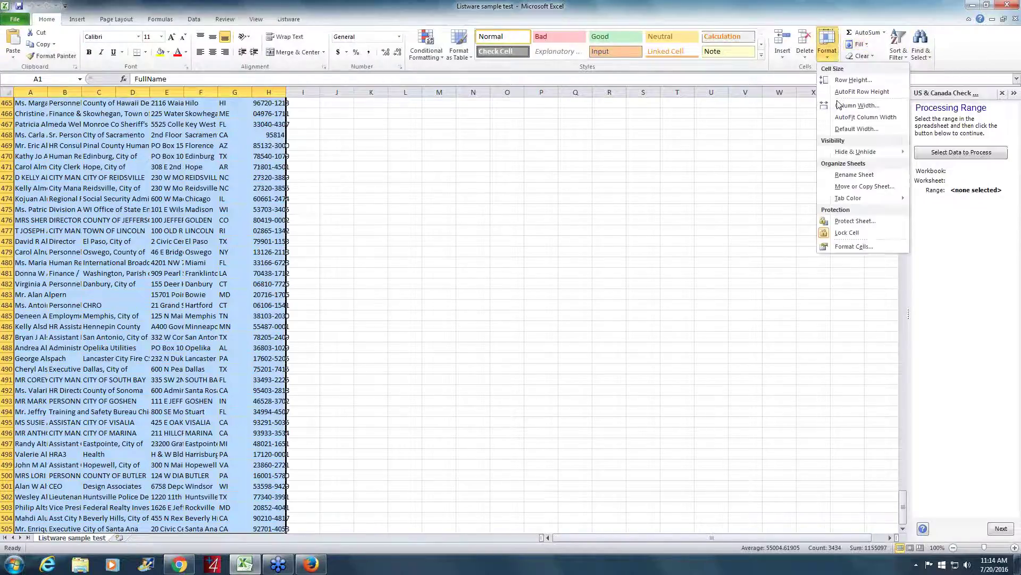
left_click(852, 119)
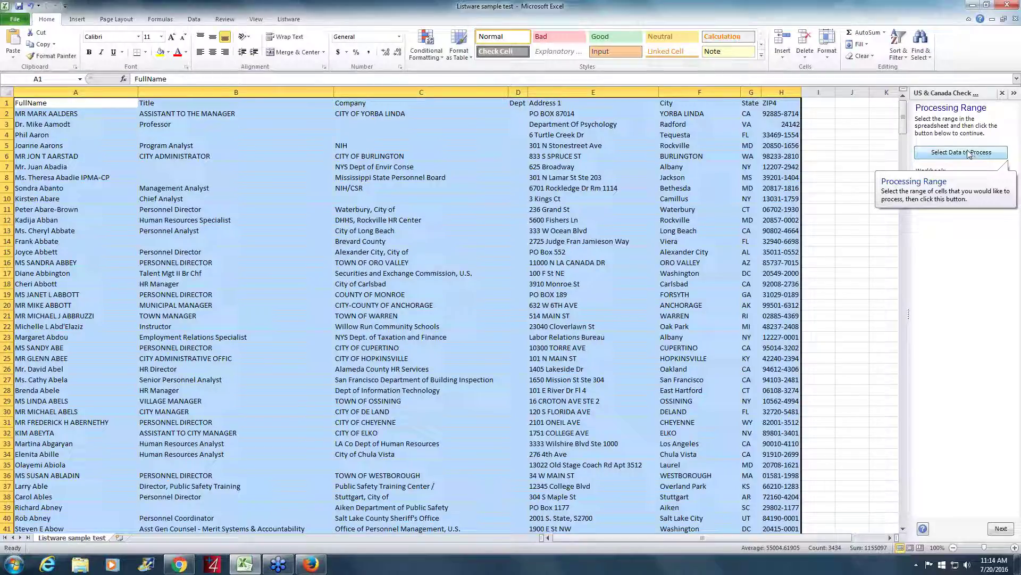
Use A1:H505 as the processing range, advance to Cleansing Operations and enable Verify
left_click(968, 154)
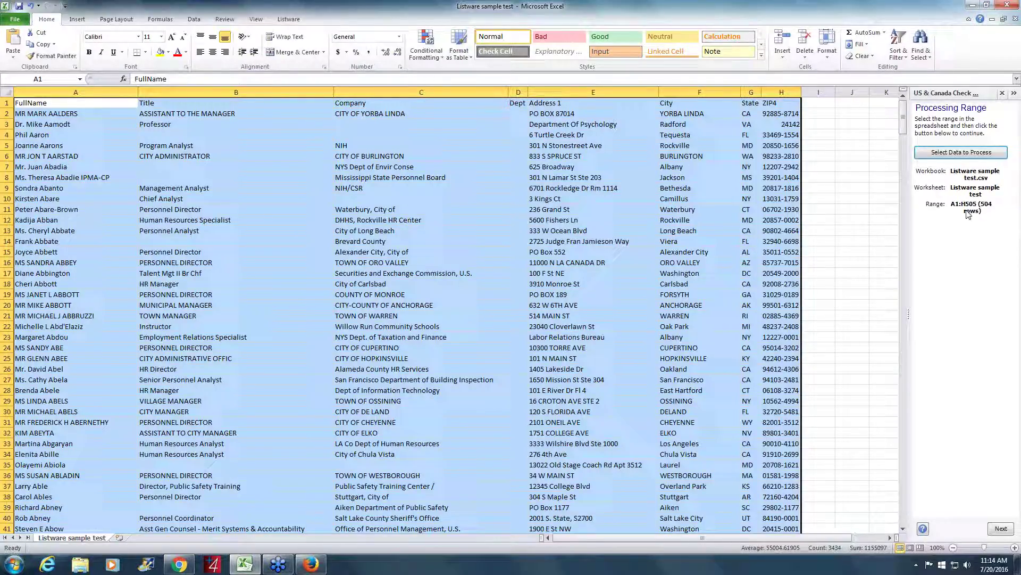
left_click(1000, 529)
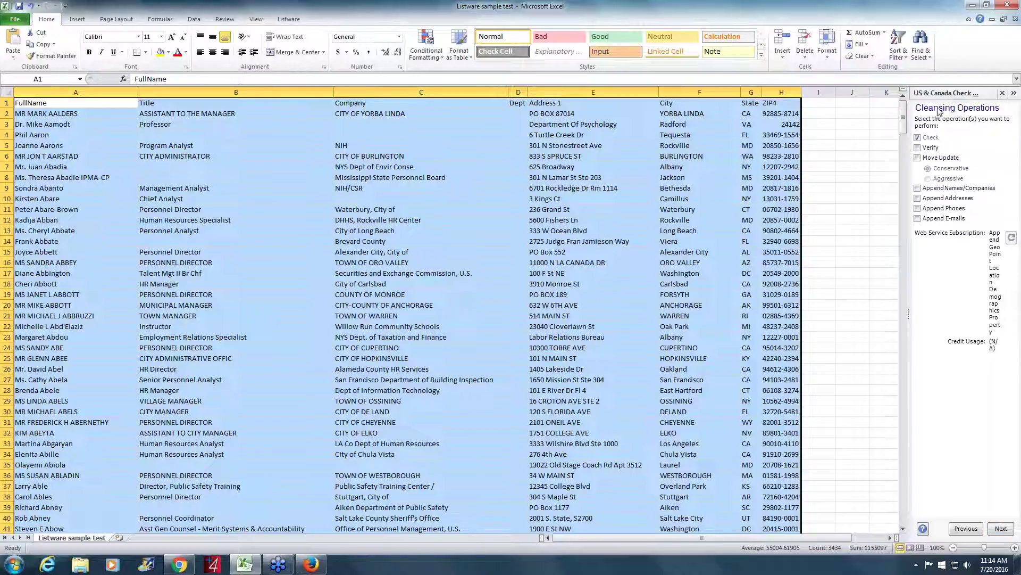
left_click(936, 148)
Advance to the Input Columns step and open the Address 2 column dropdown
left_click(1001, 528)
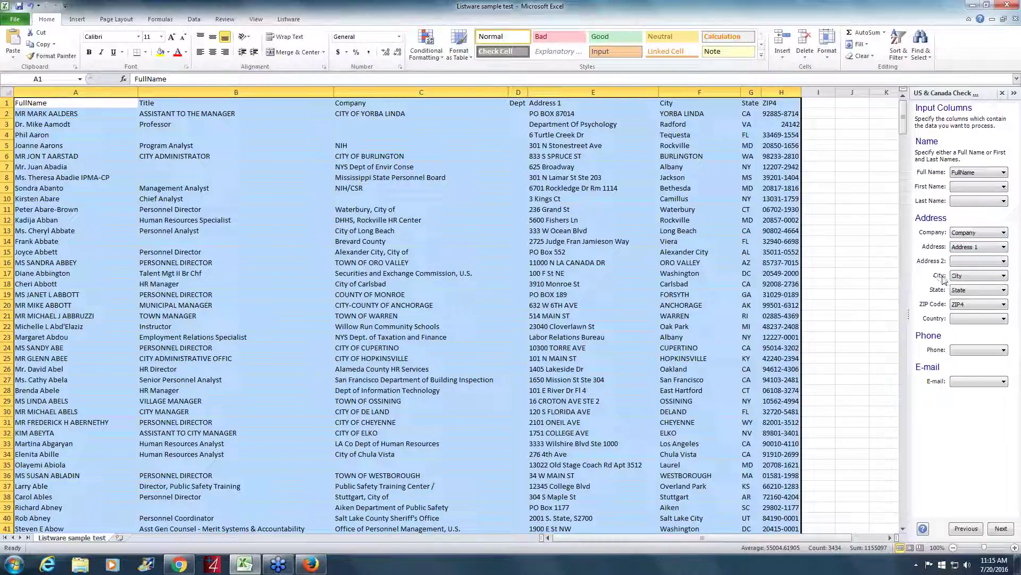
left_click(1003, 262)
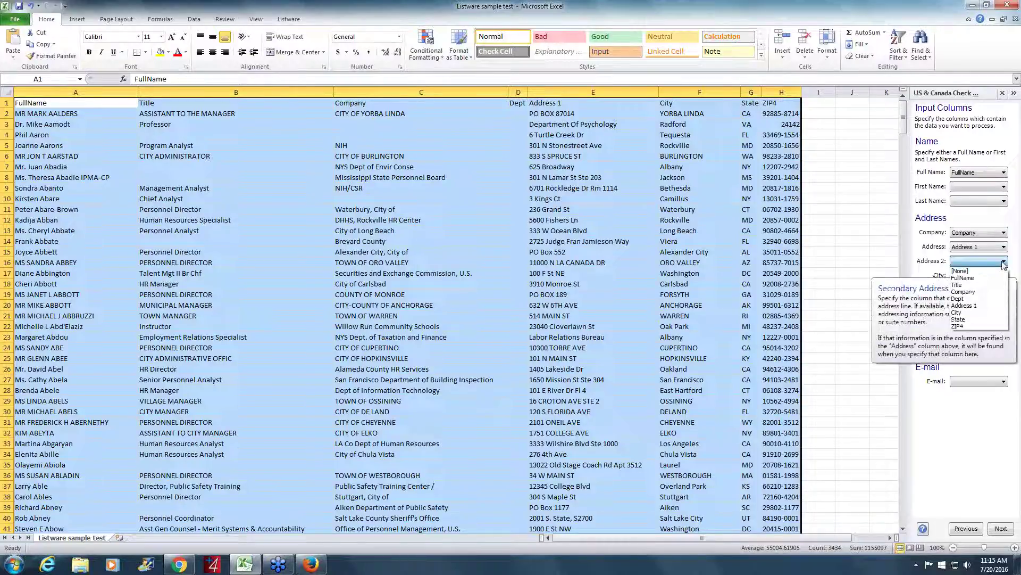
Leave Address 2 unmapped and advance to the Output Columns step
left_click(1004, 263)
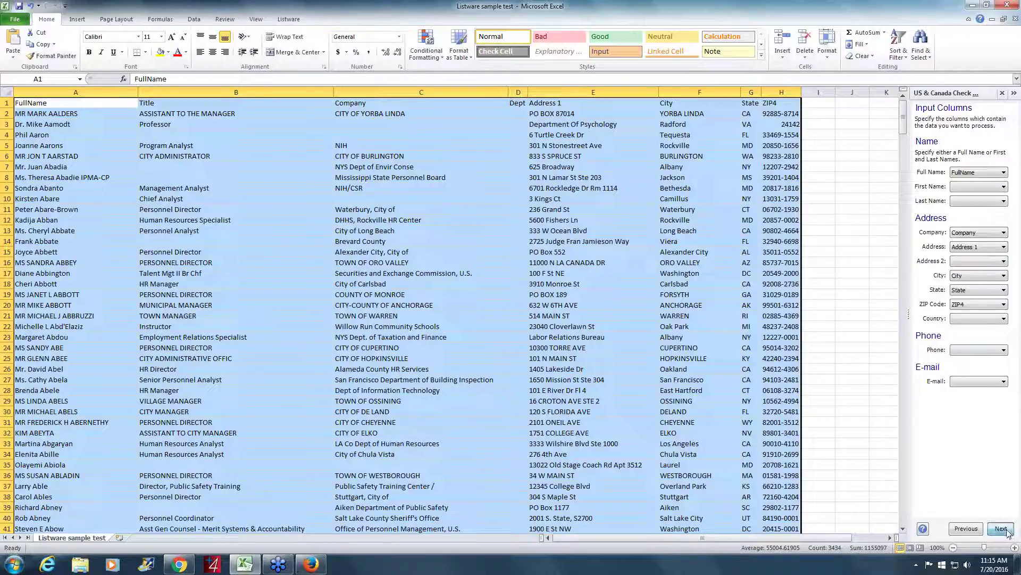
left_click(1001, 528)
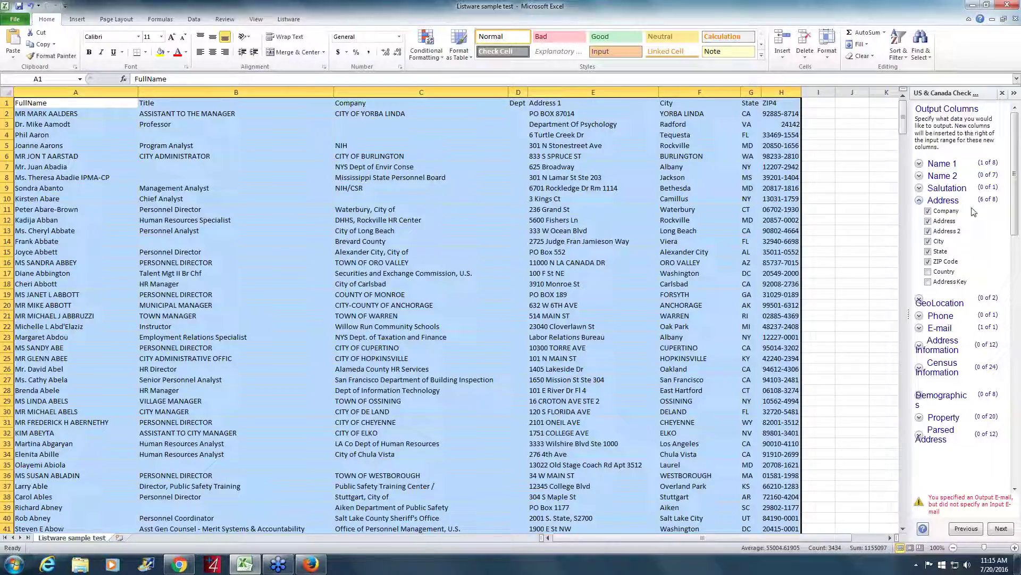
Untick the E-mail output column and advance to the Reporting step
left_click(920, 164)
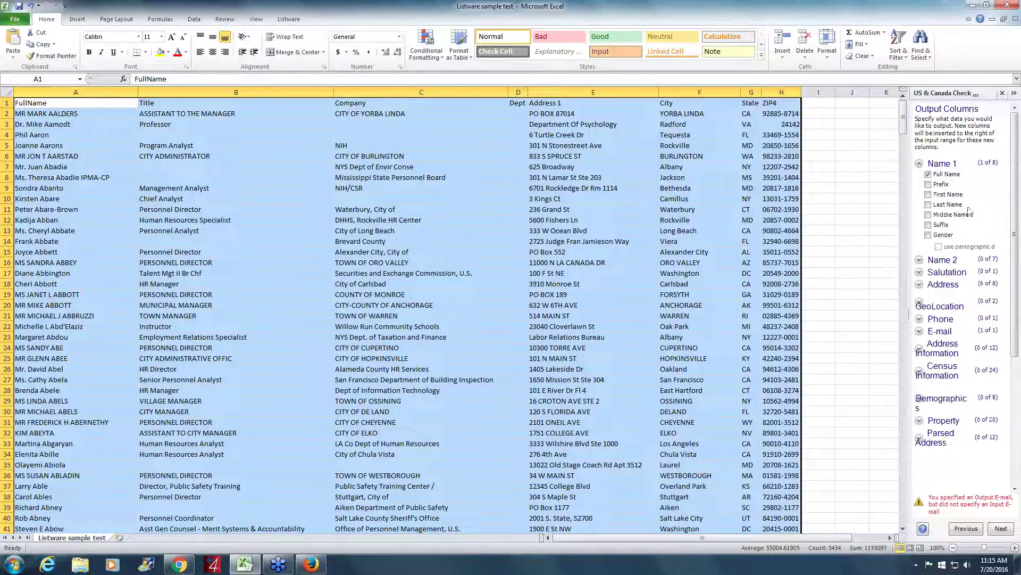
left_click(930, 168)
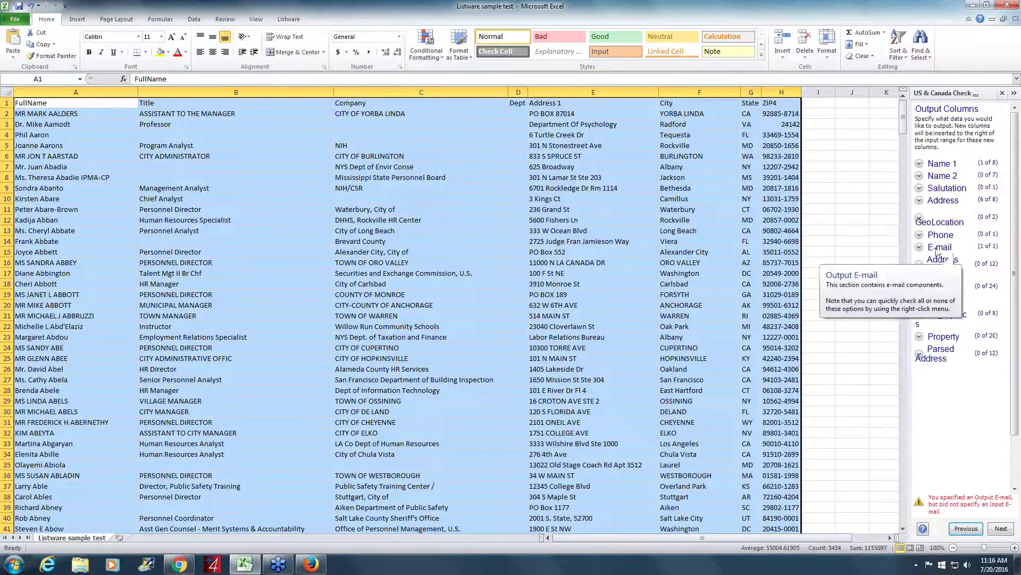
left_click(918, 248)
left_click(929, 257)
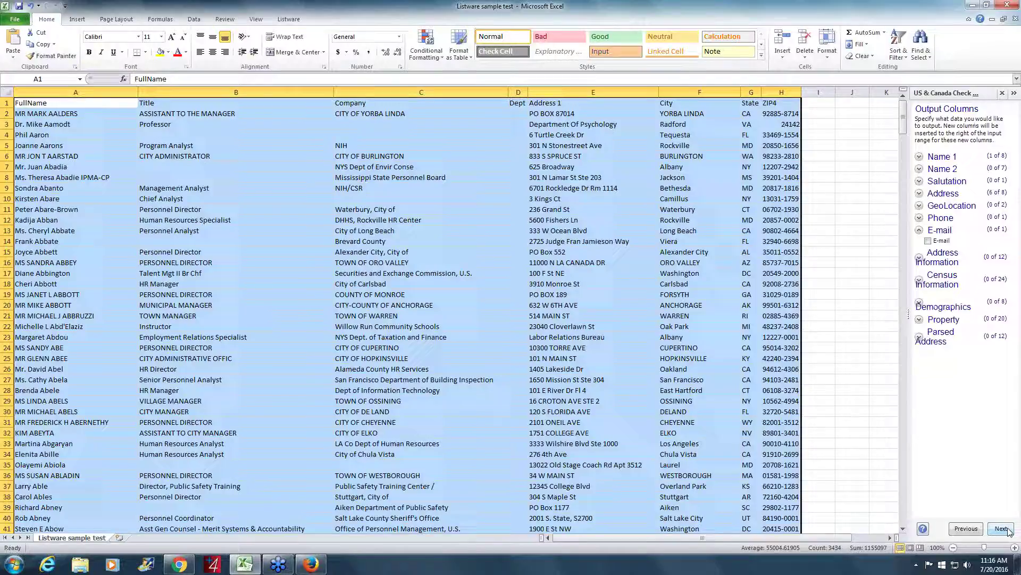
left_click(1006, 529)
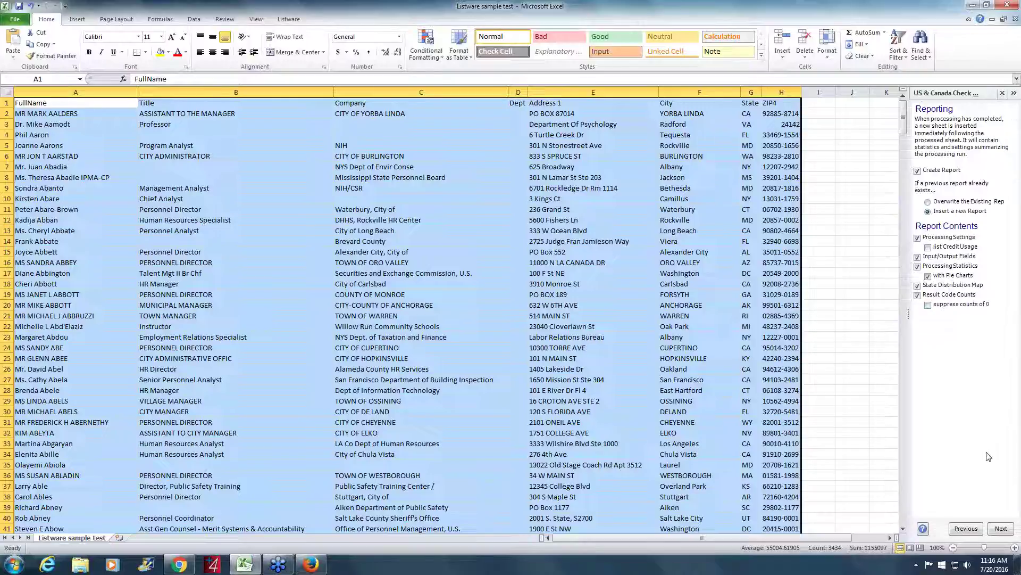
Move from Reporting to Review Settings and start Listware processing of the contact list
left_click(1002, 529)
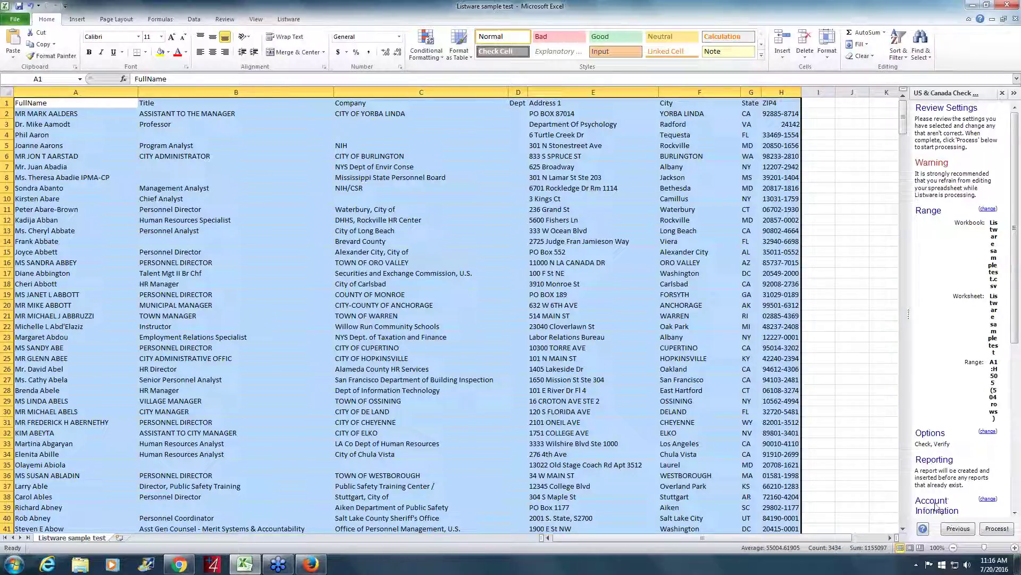
left_click(997, 530)
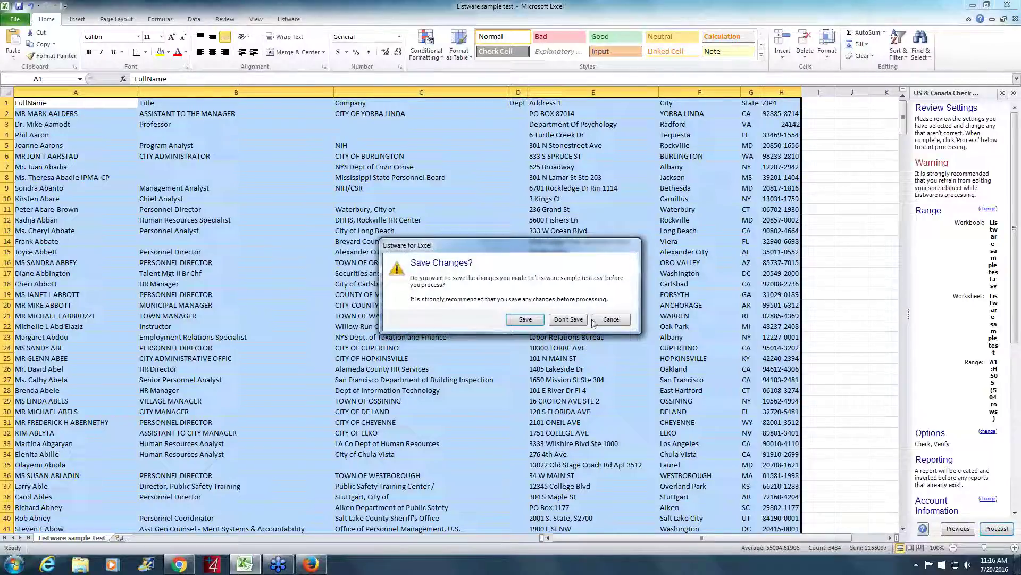
Save 'Listware sample test.csv', let Listware process all 504 rows, and dismiss the completion message
left_click(527, 321)
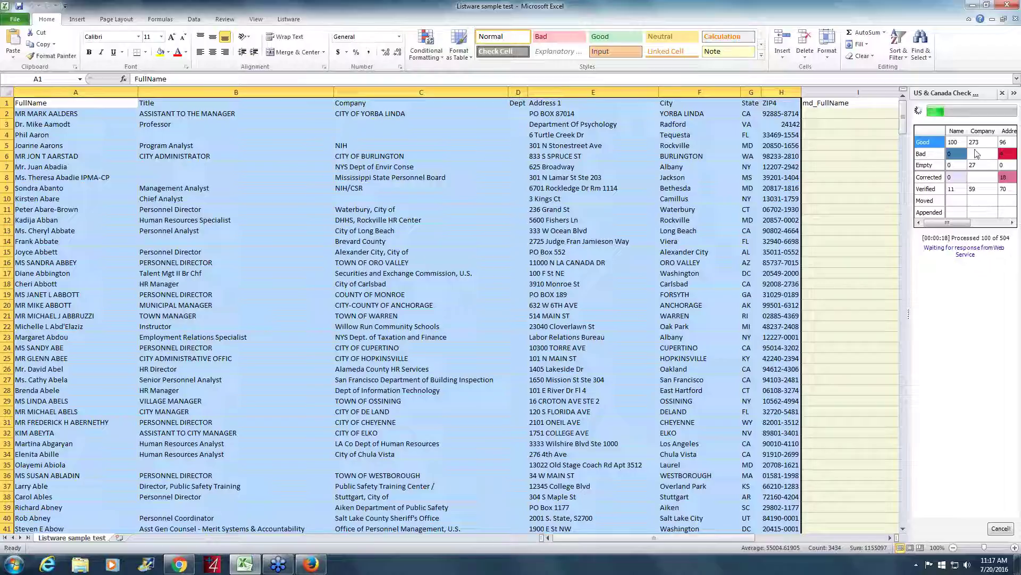
mouse_move(922, 139)
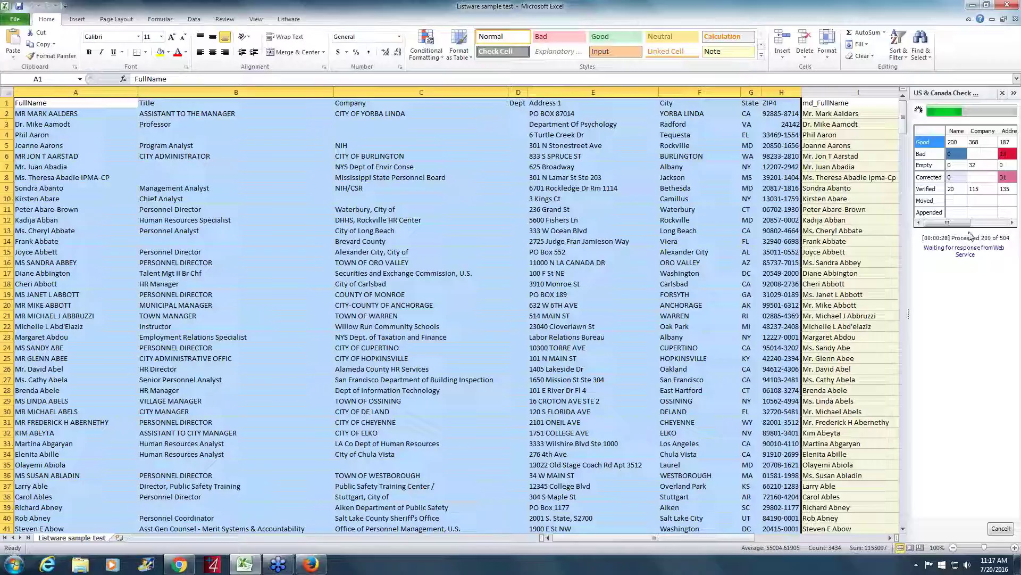
mouse_move(961, 225)
left_mouse_down()
mouse_move(1004, 231)
mouse_move(950, 235)
left_mouse_up()
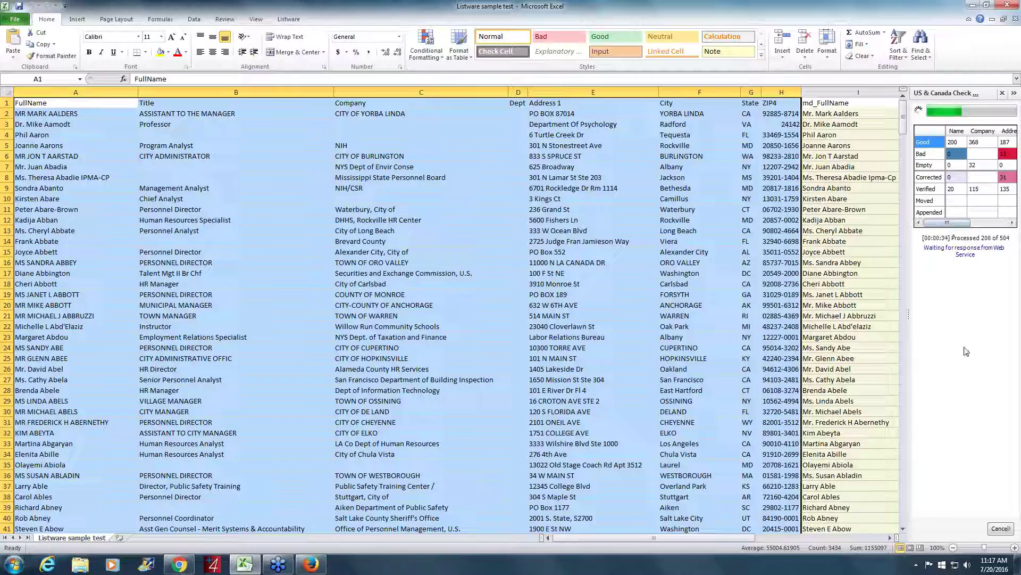
left_click(954, 143)
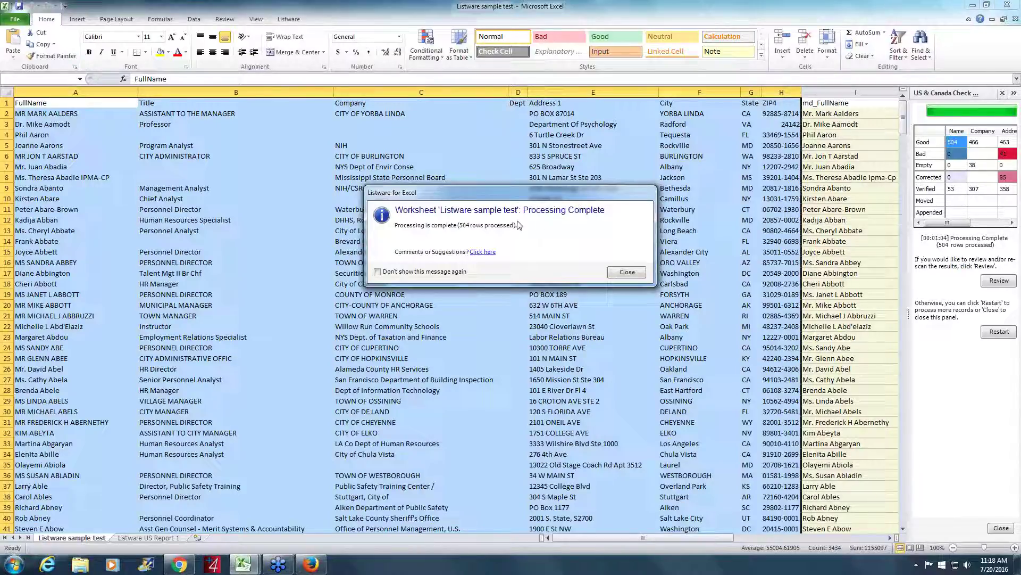
left_click(626, 272)
Close the completion message, then restore and enlarge the Excel window to show more columns
left_click(626, 272)
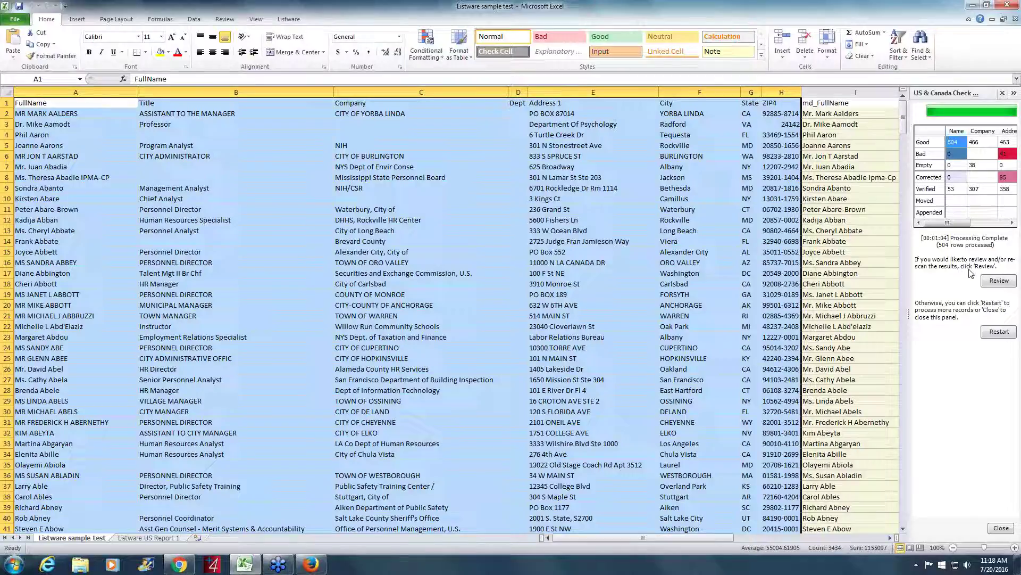
left_click_drag(854, 8, 777, 45)
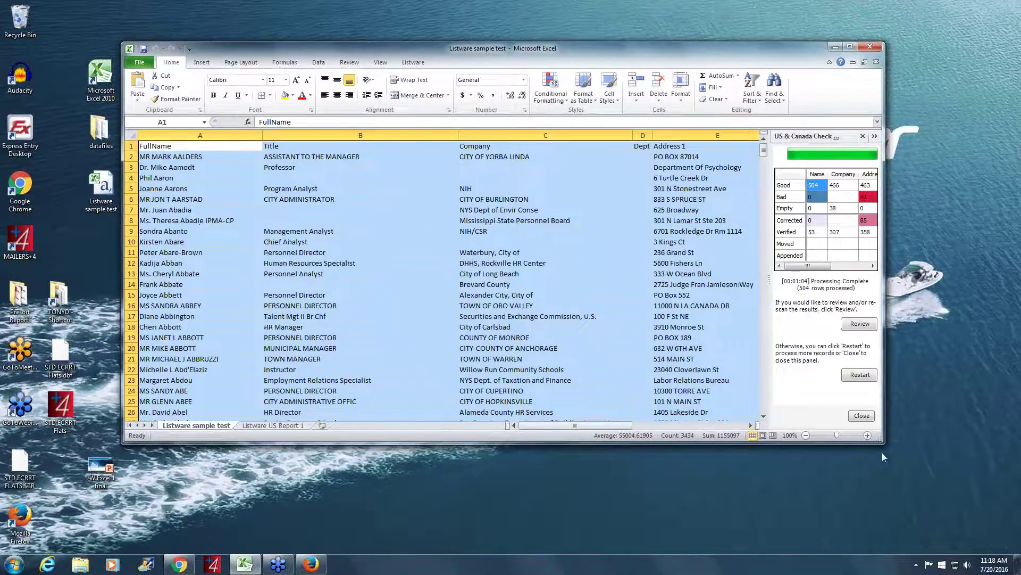
left_click_drag(880, 437, 998, 515)
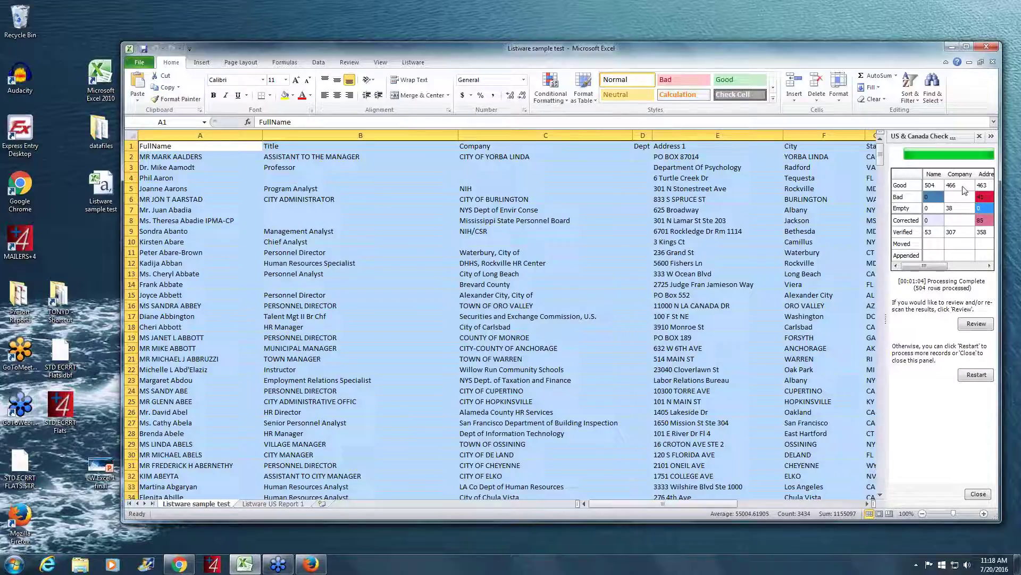
Pick out the summary counts: 504 good names, 41 bad and 85 corrected addresses
left_click(930, 186)
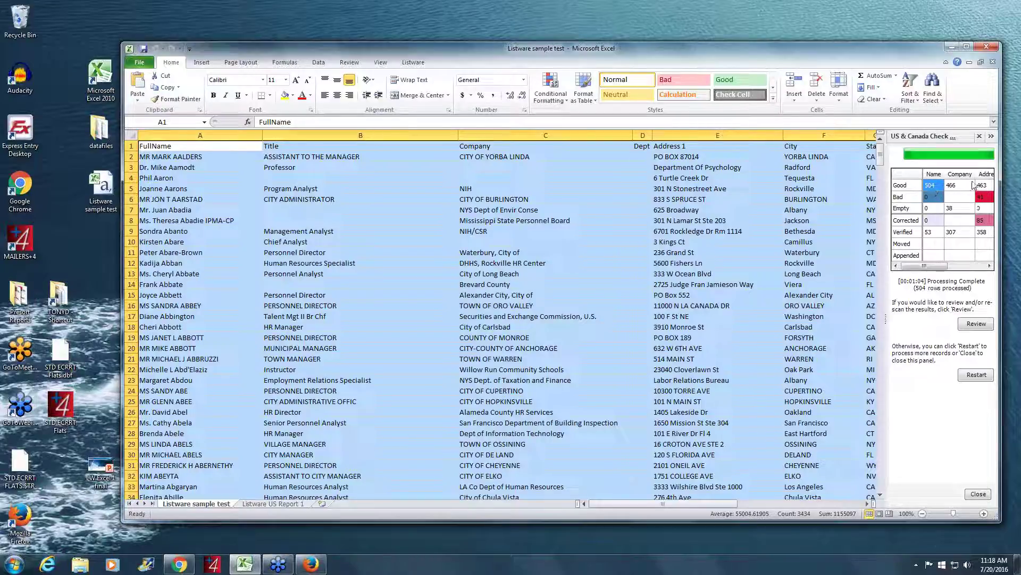
left_click_drag(937, 266, 944, 266)
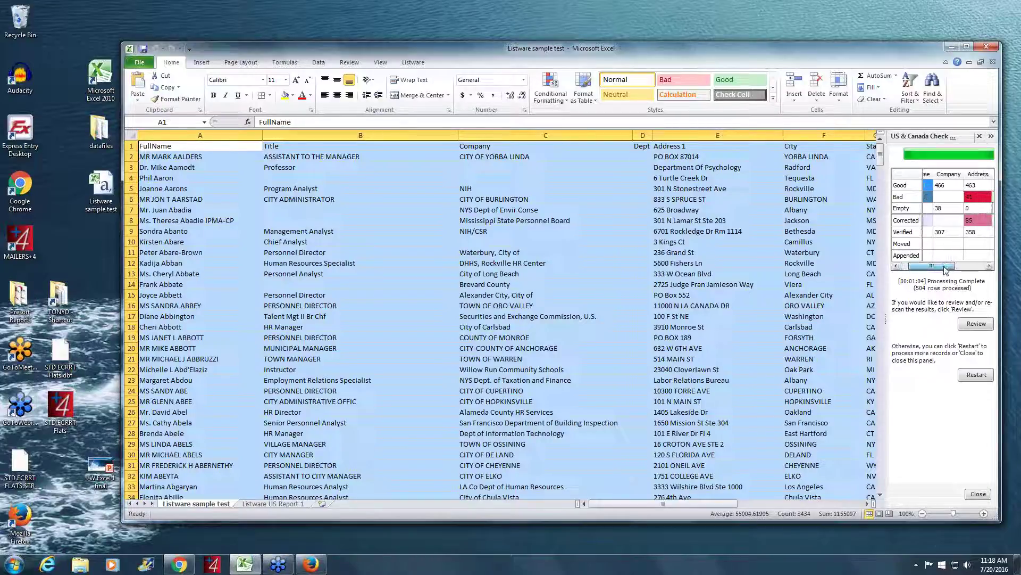
left_click(977, 197)
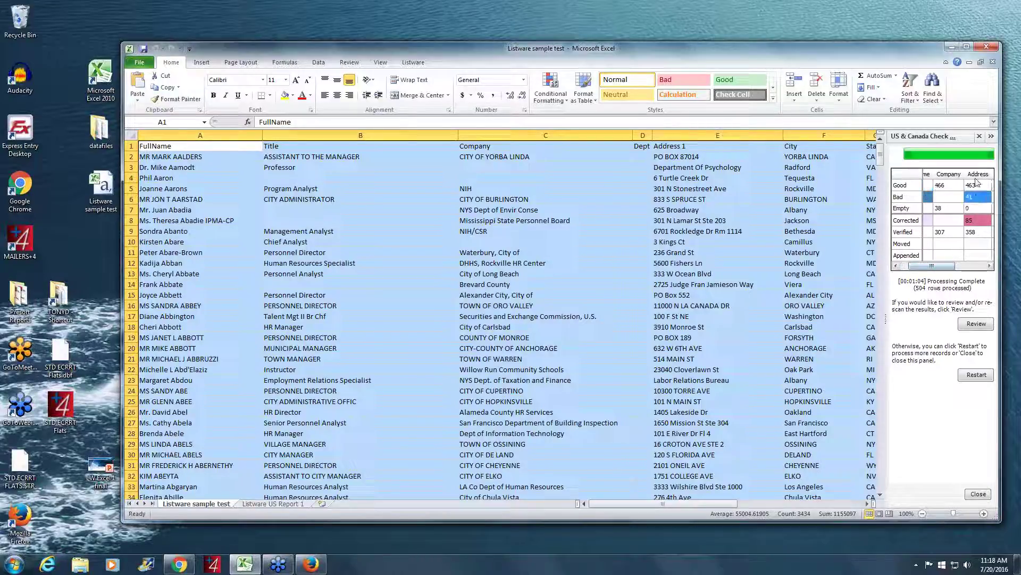
left_click(979, 220)
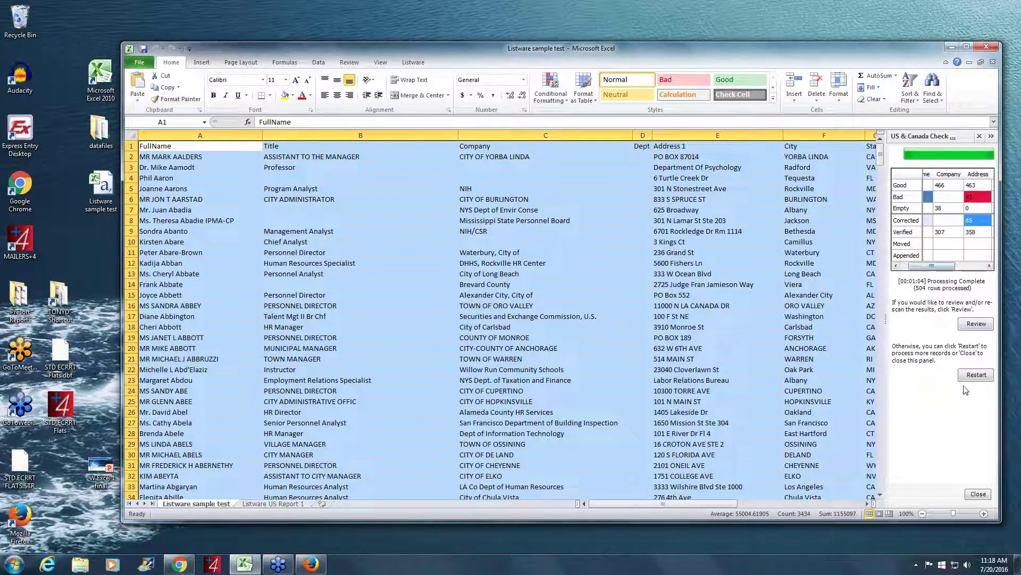
Scroll right to md_ columns K–Q and show P11's code comment, e.g. Plus 4 changed to '1930'
left_click_drag(621, 503, 697, 503)
mouse_move(600, 244)
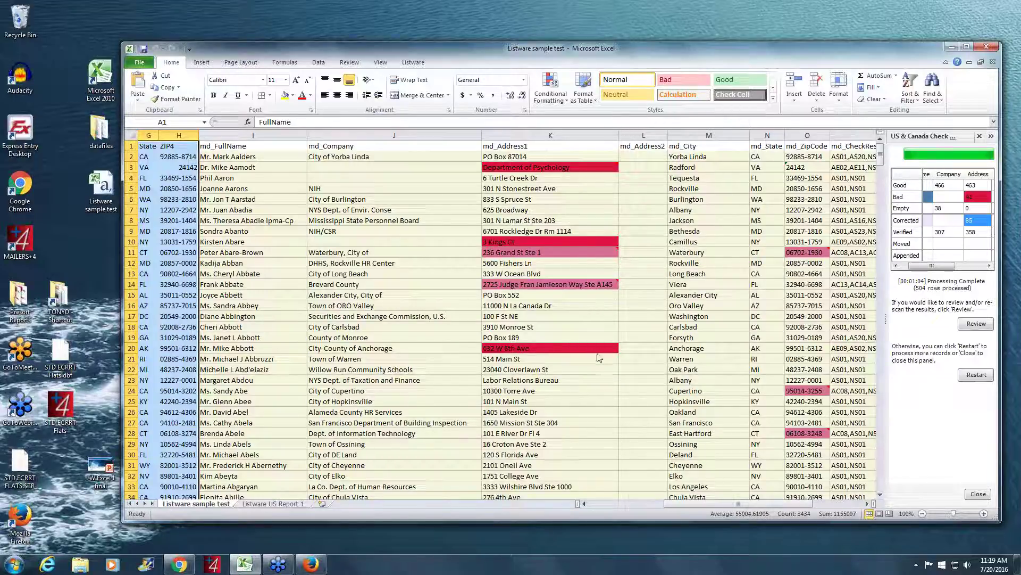
left_click_drag(767, 503, 811, 499)
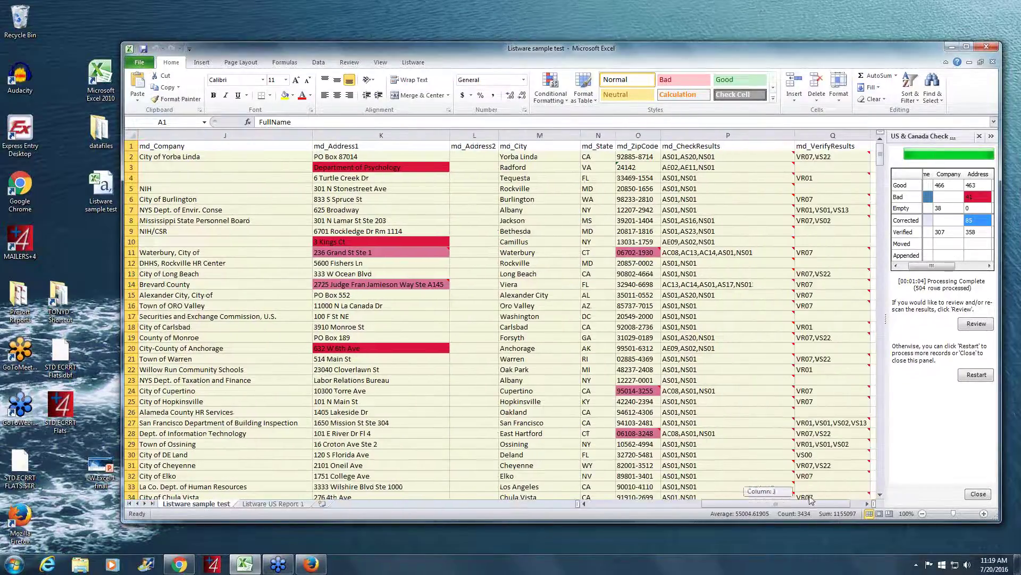
left_click(766, 251)
mouse_move(767, 251)
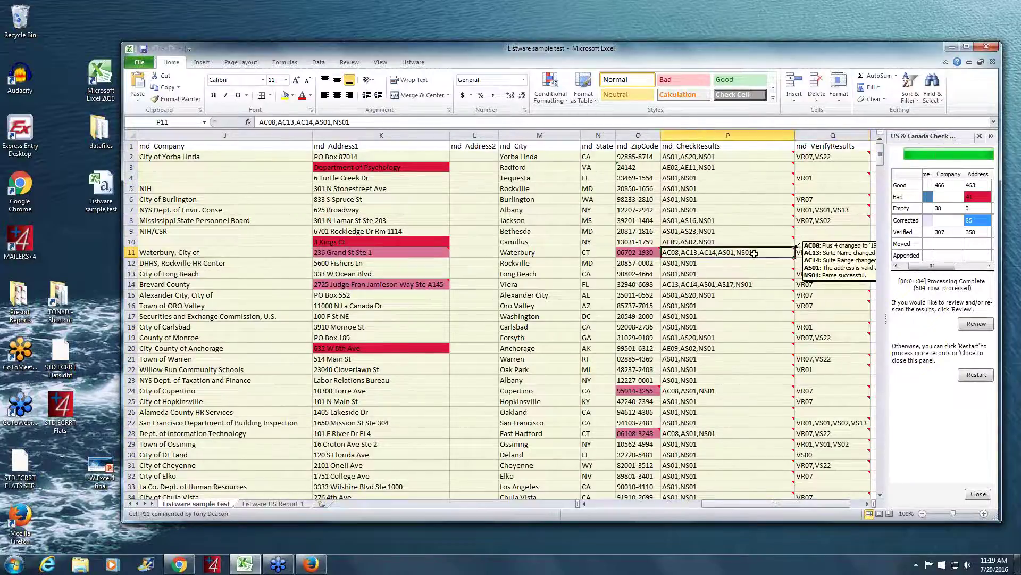
left_click_drag(802, 503, 814, 503)
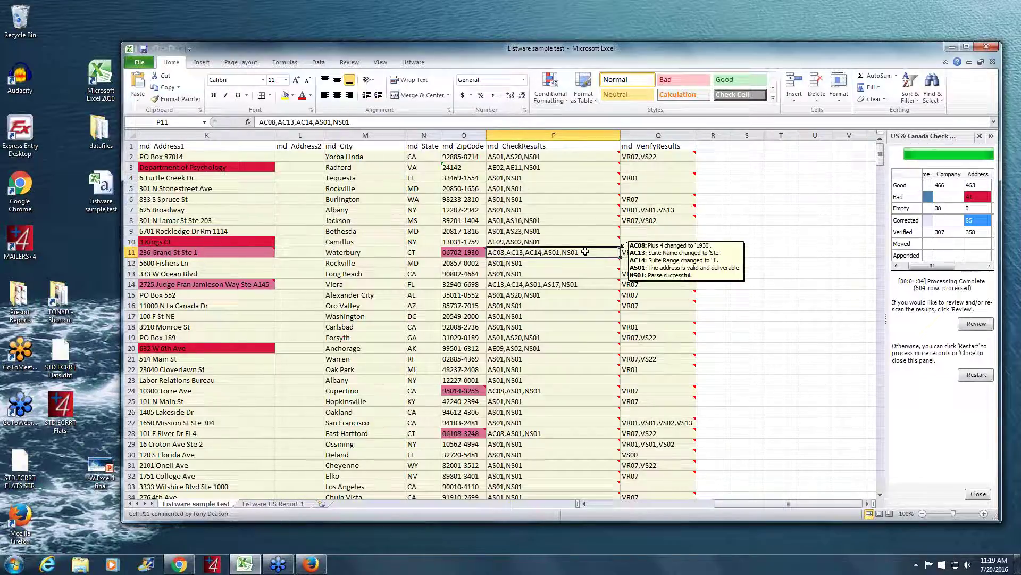
Scroll down to row 51 and read the VR07 code comments on Q55 and Q53
left_click_drag(883, 154, 881, 193)
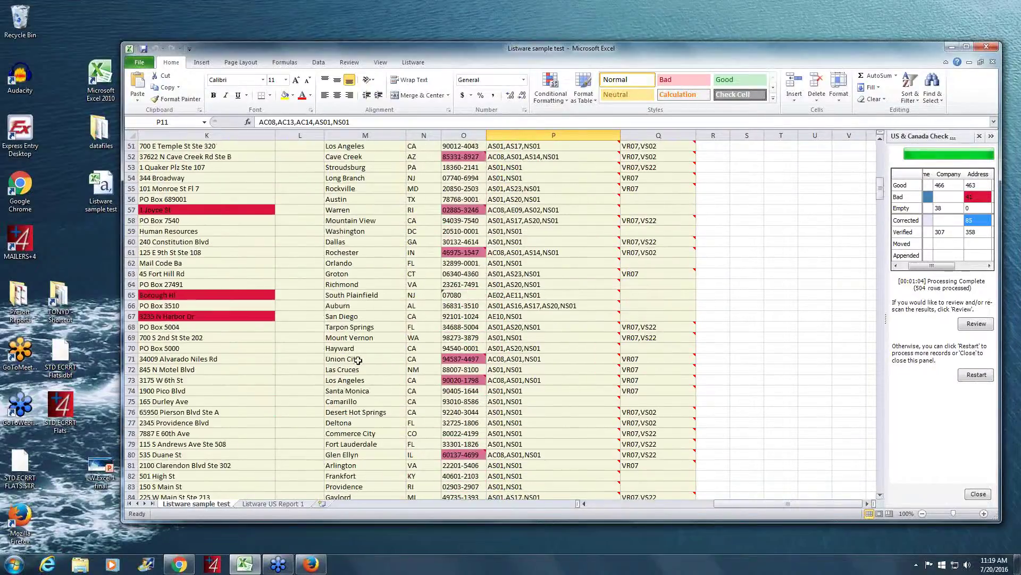
mouse_move(211, 299)
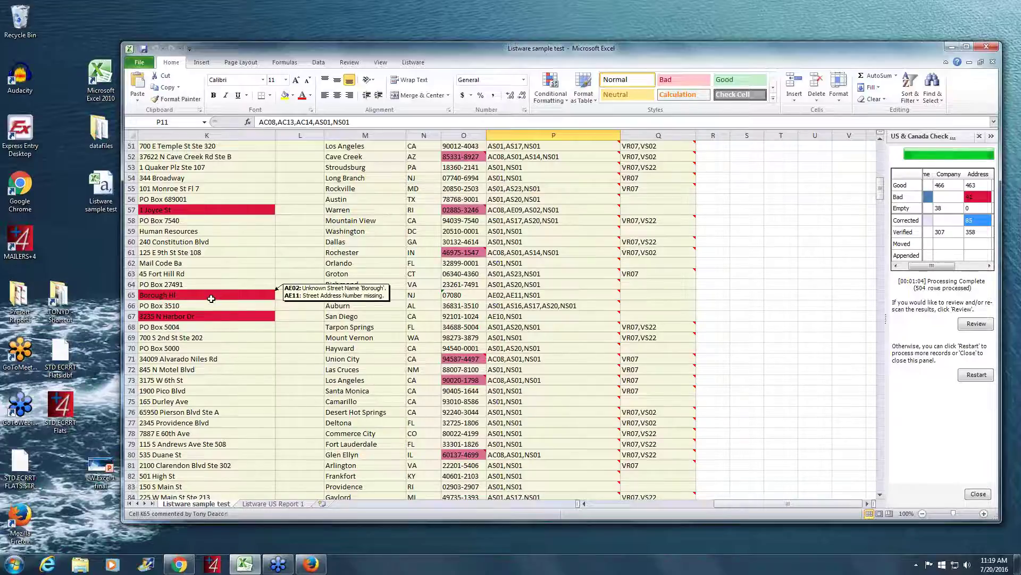
mouse_move(246, 317)
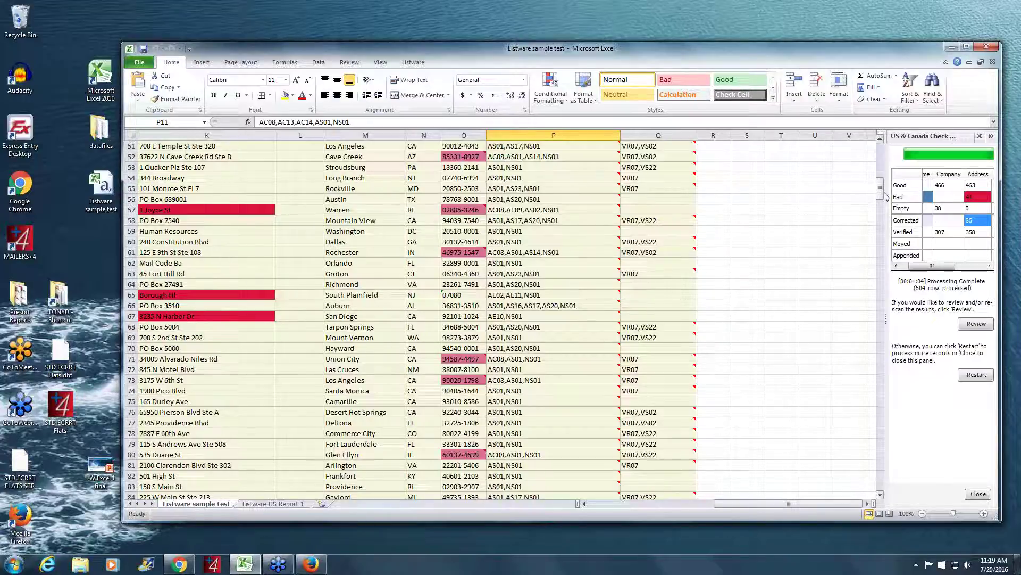
left_click(636, 188)
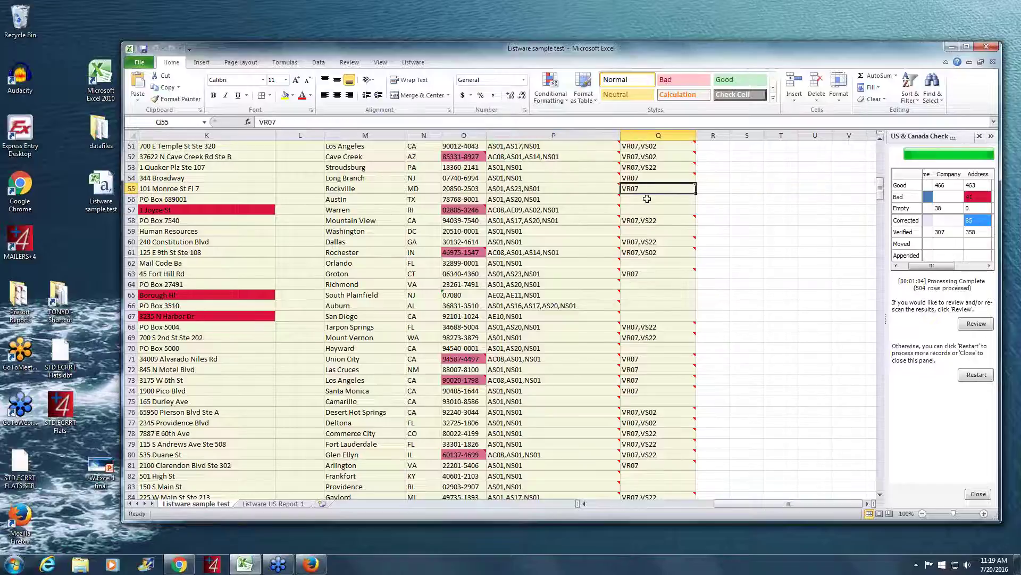
left_click(644, 167)
Check comments down column P, return to Q55's VR07, then scroll down to row 141
left_click(568, 167)
left_click(553, 210)
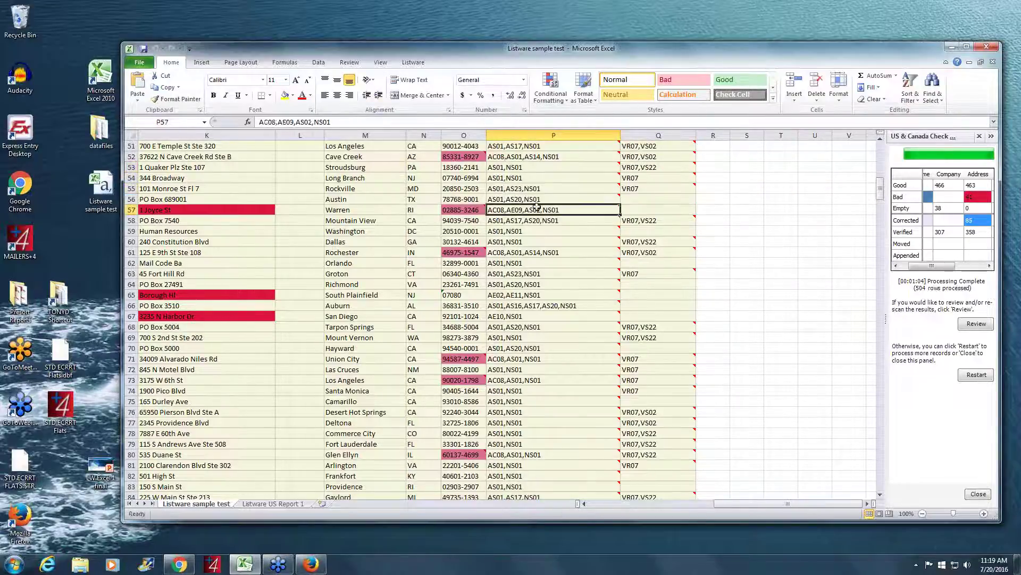
left_click(540, 231)
left_click(545, 220)
left_click(676, 188)
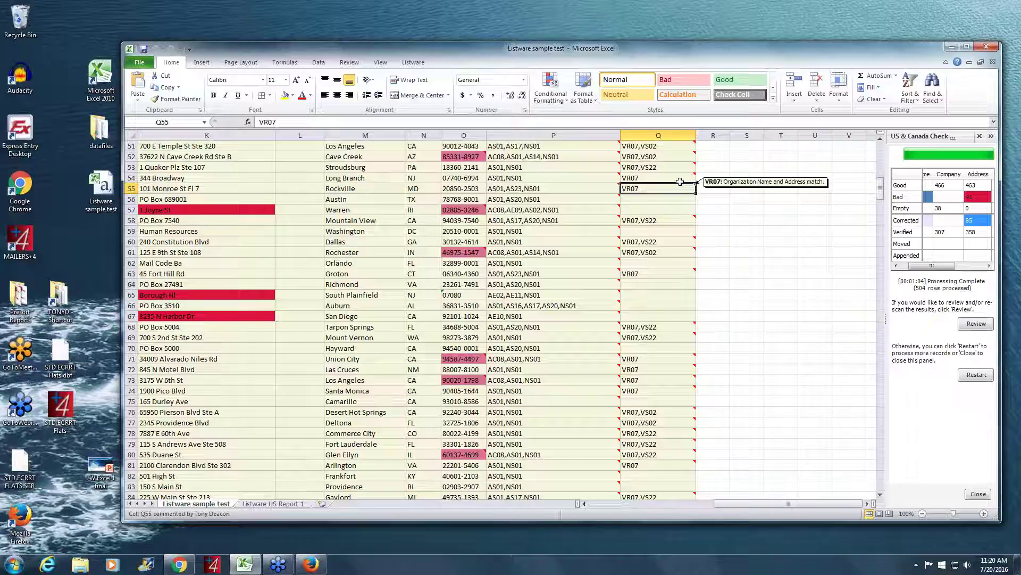
mouse_move(672, 169)
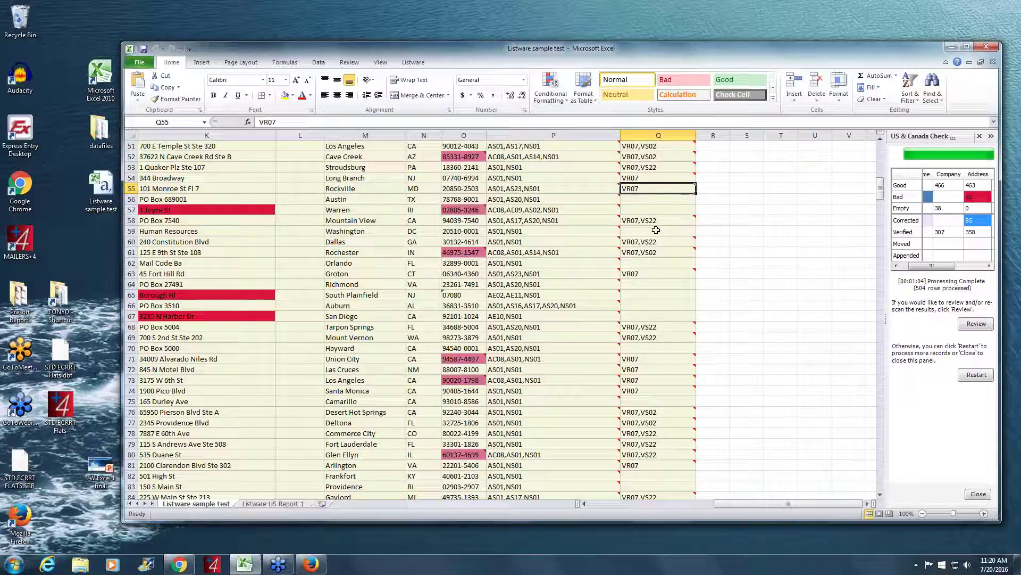
scroll(656, 230, "down", 10)
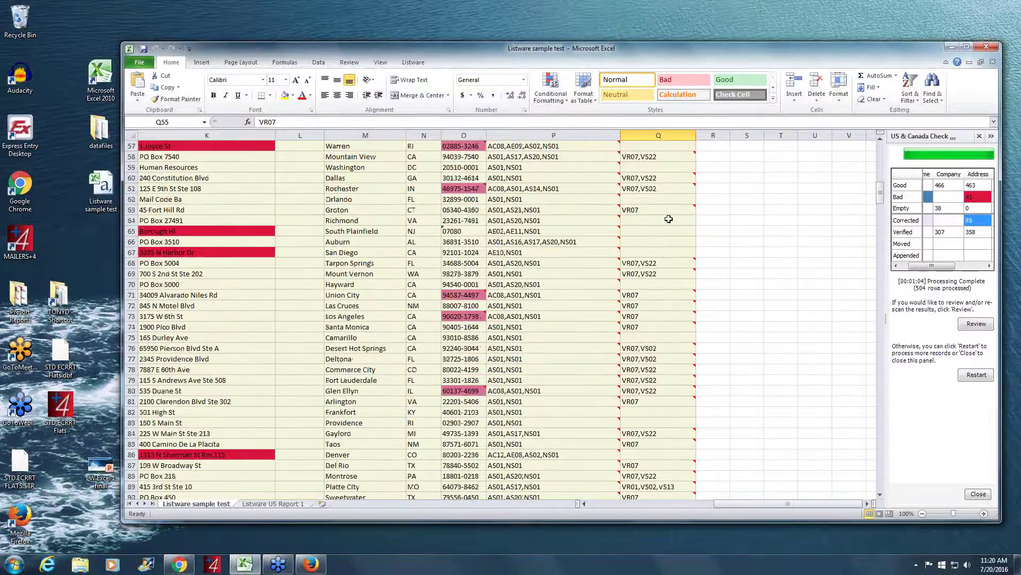
scroll(662, 236, "down", 16)
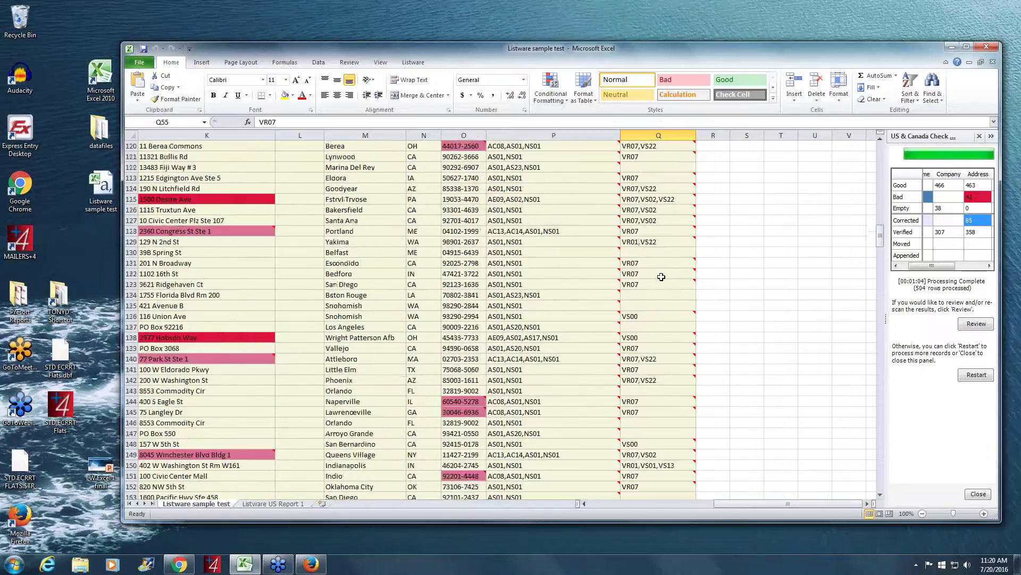
scroll(661, 277, "down", 4)
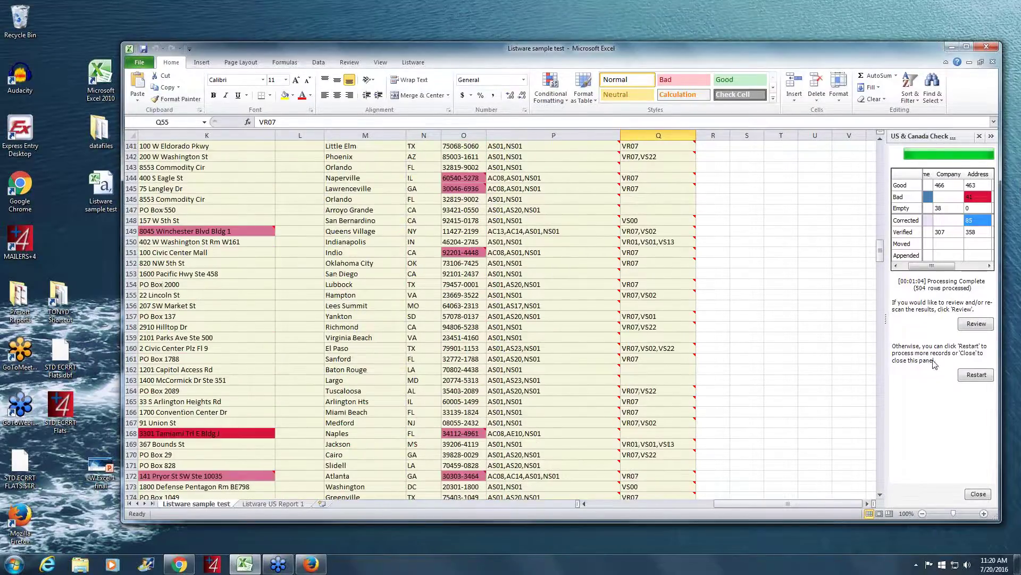
Read the code comments on P142 and Q144's VR07 result, then maximize the Excel window
left_click_drag(701, 50, 665, 27)
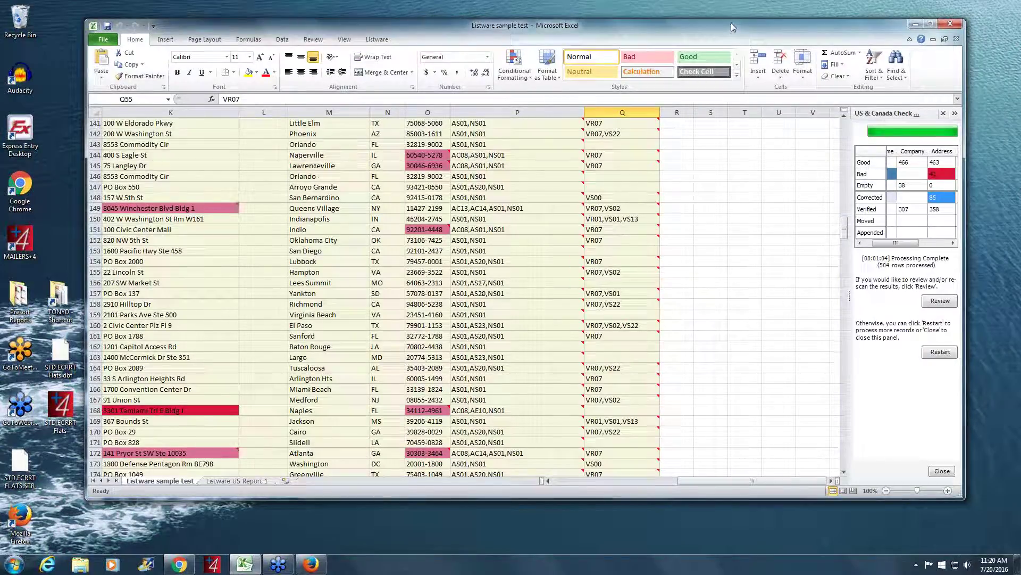
left_click(535, 134)
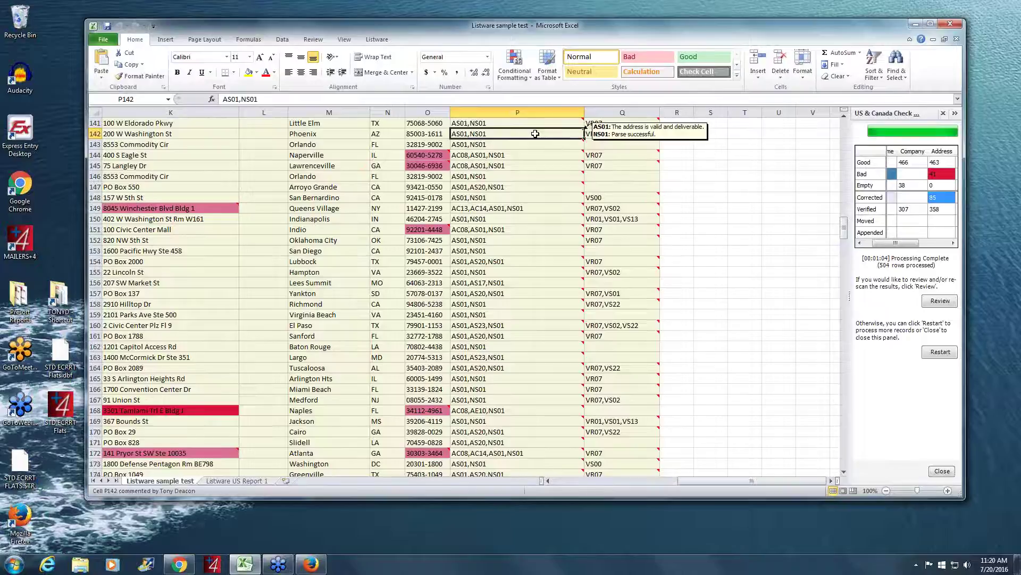
left_click(585, 152)
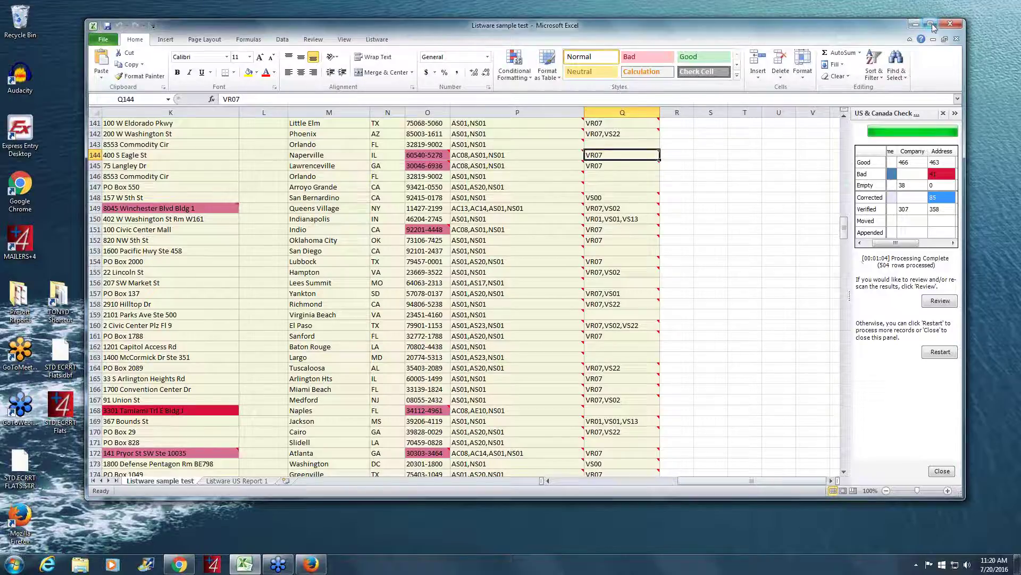
left_click(112, 520)
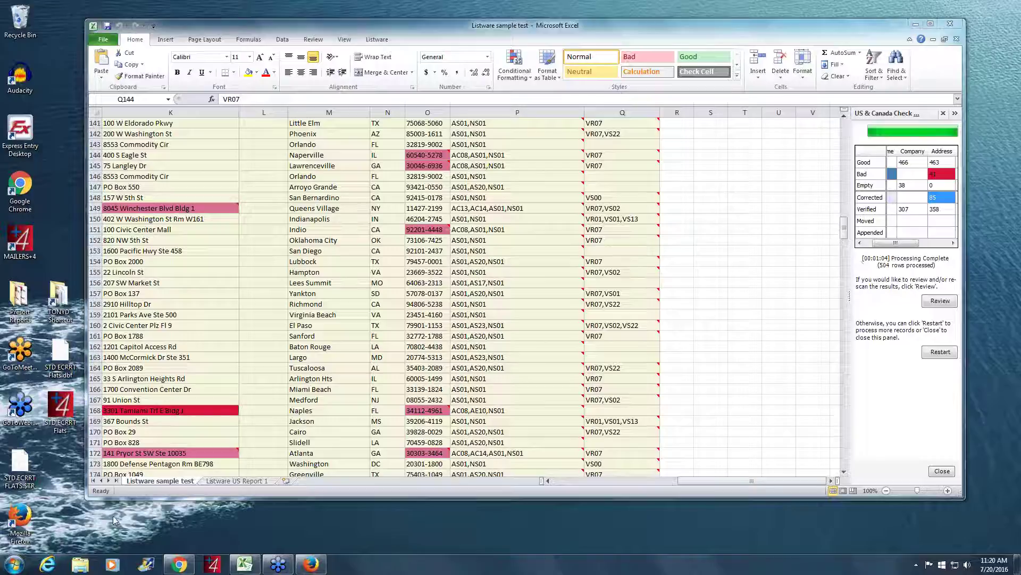
left_click(930, 24)
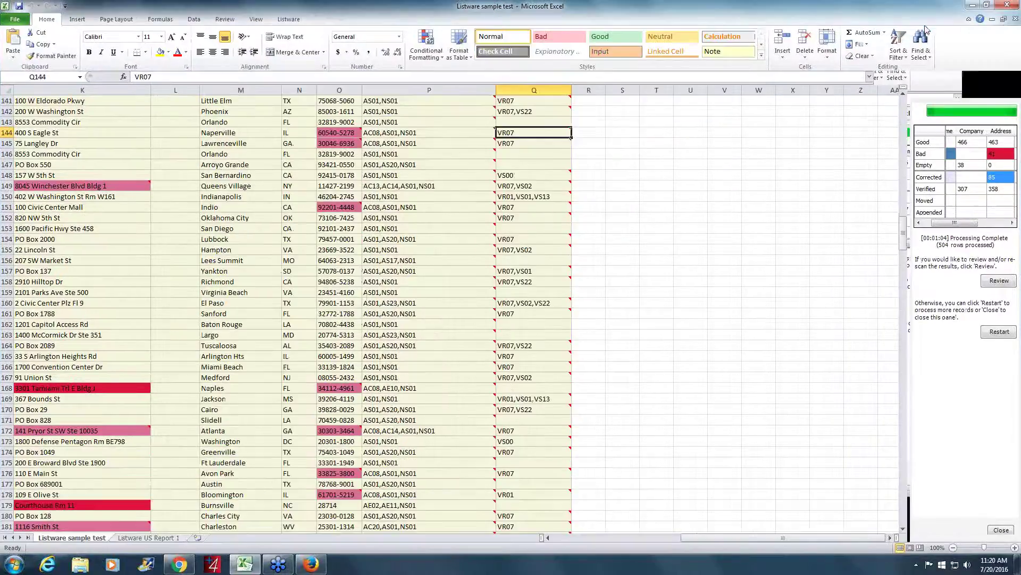